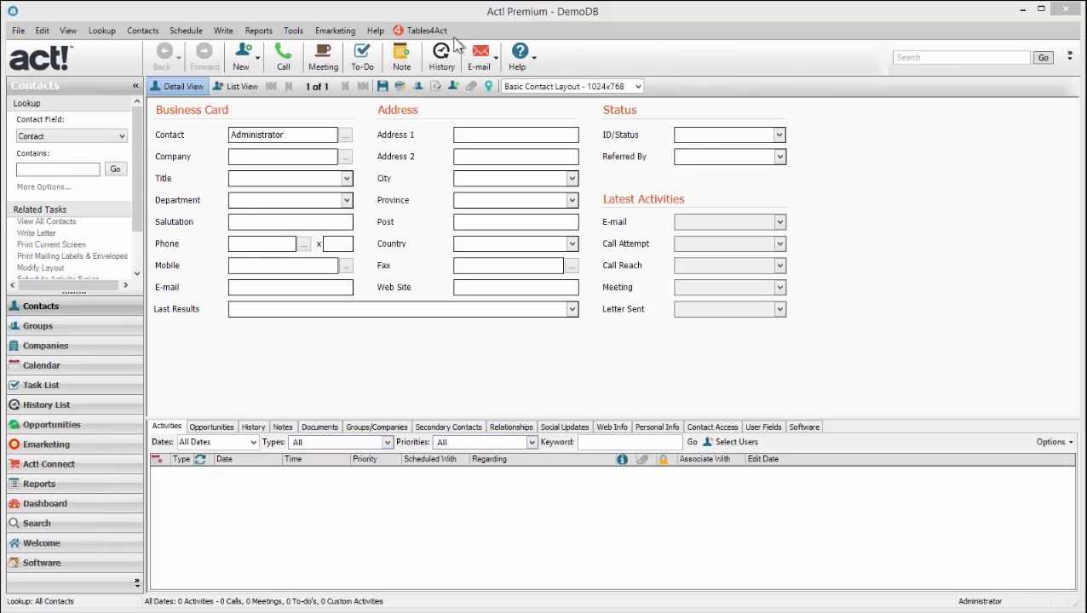
Load the Software table in Tables4Act's Manage Custom Tables and create a new blank layout.
click(429, 31)
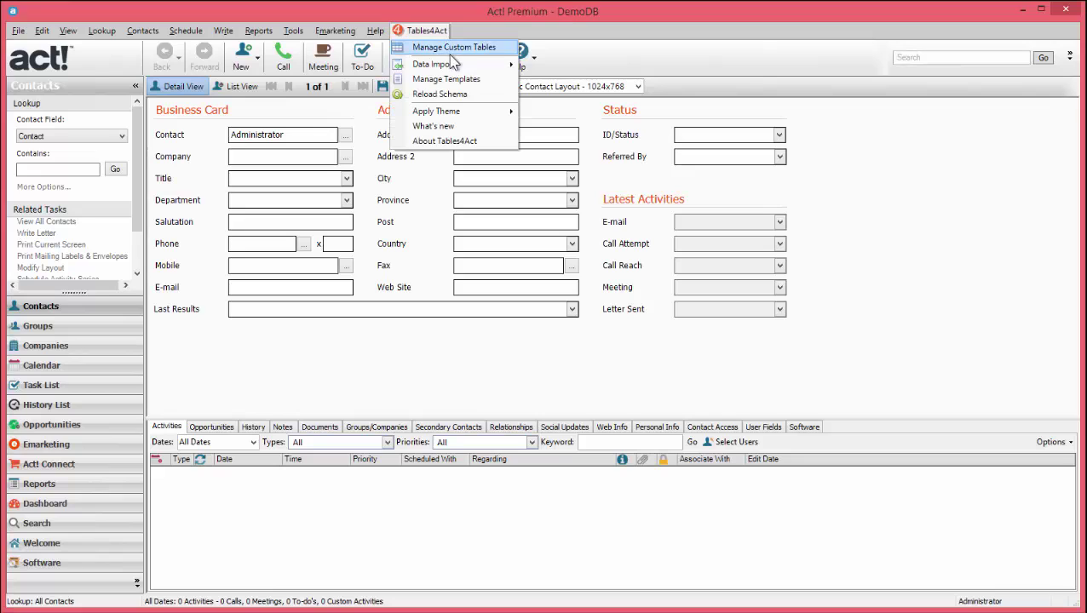
click(506, 55)
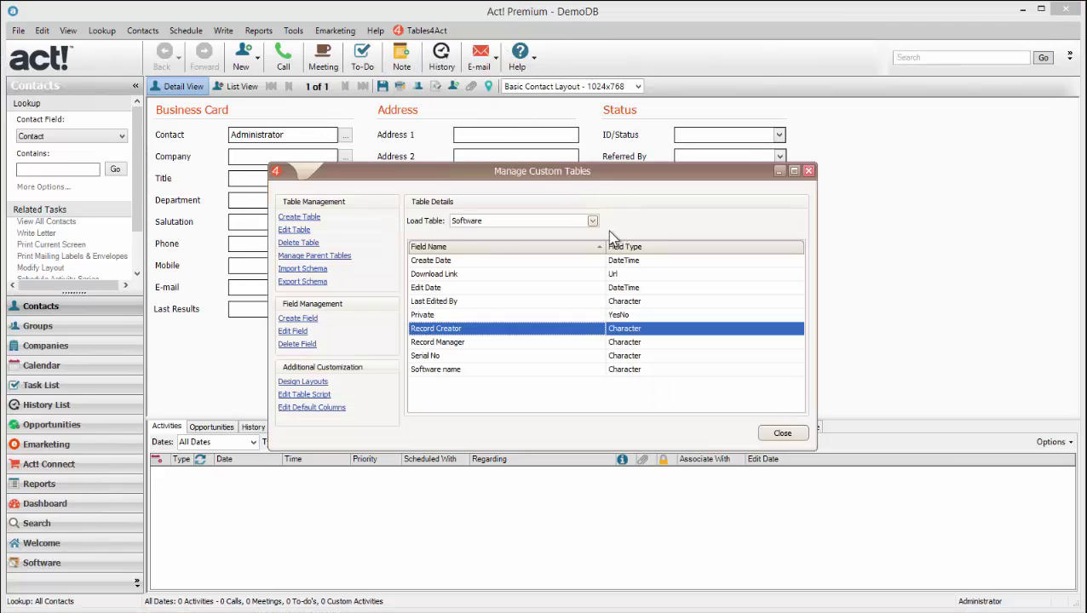
click(592, 222)
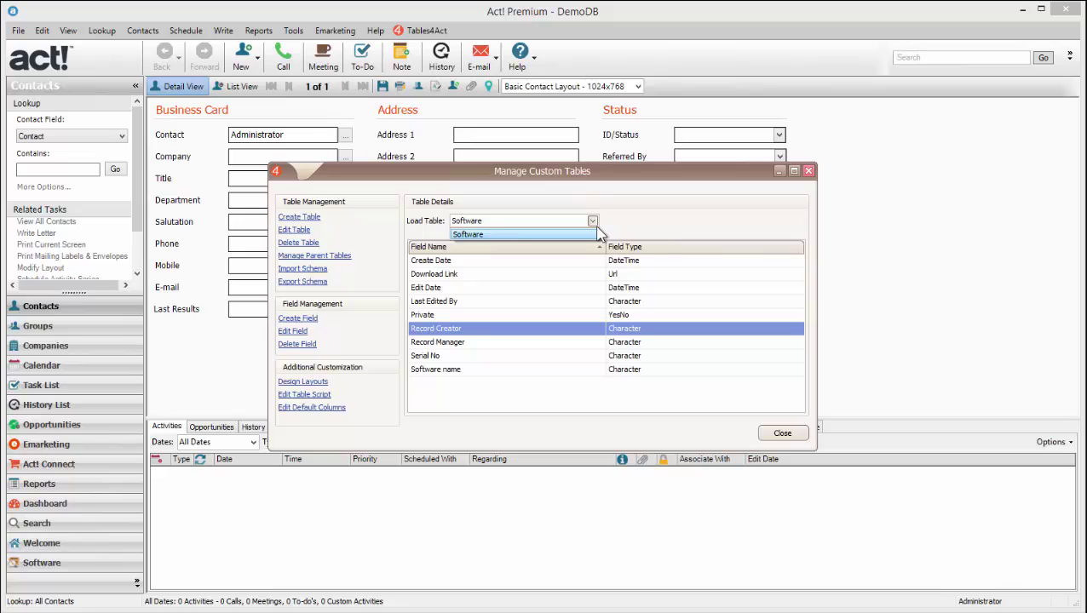
click(597, 228)
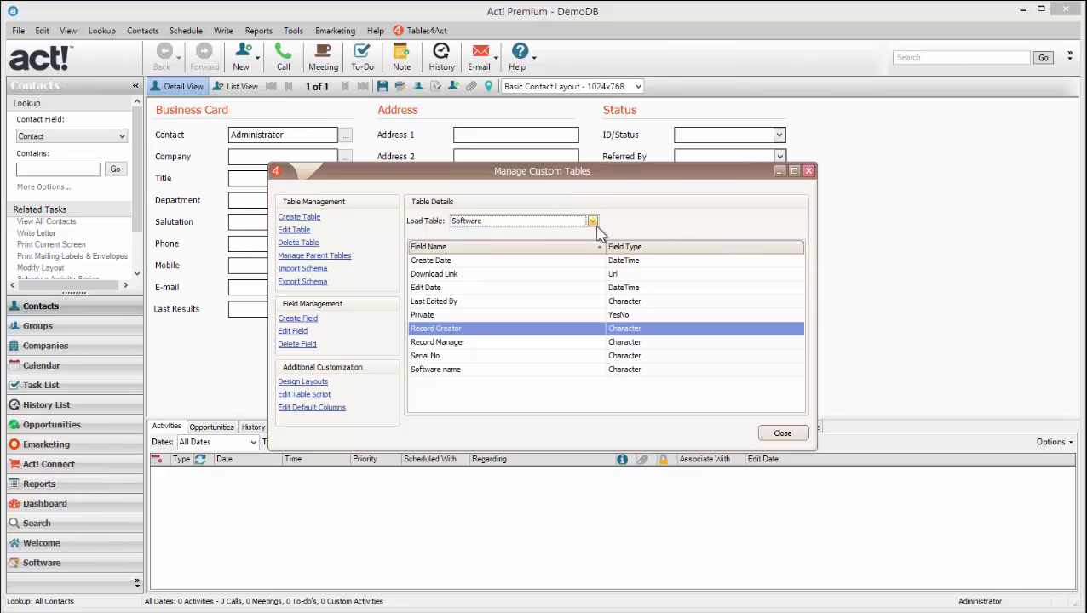
click(322, 383)
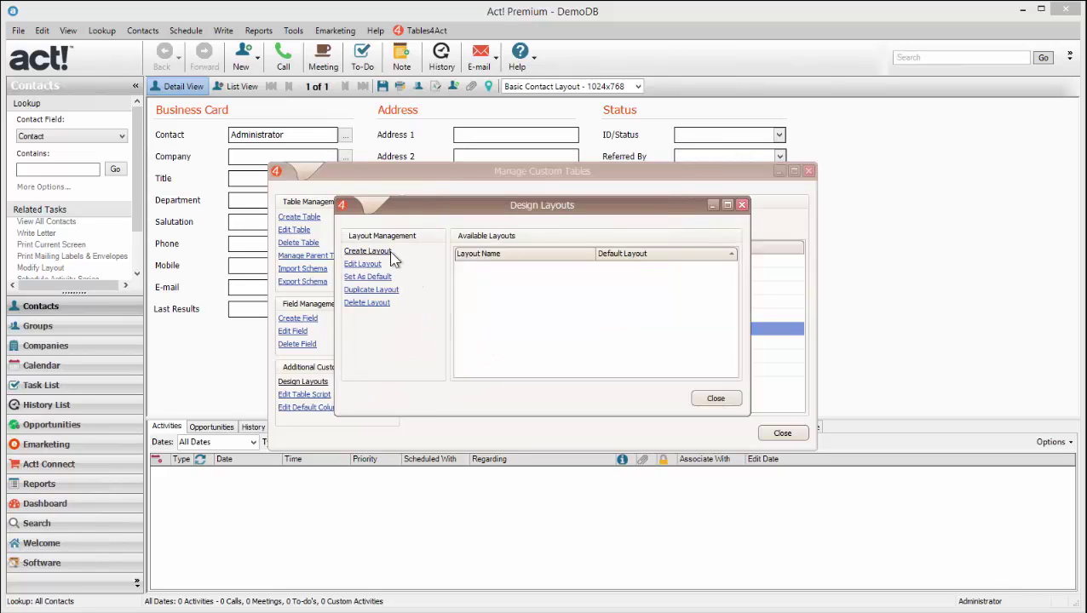
click(389, 252)
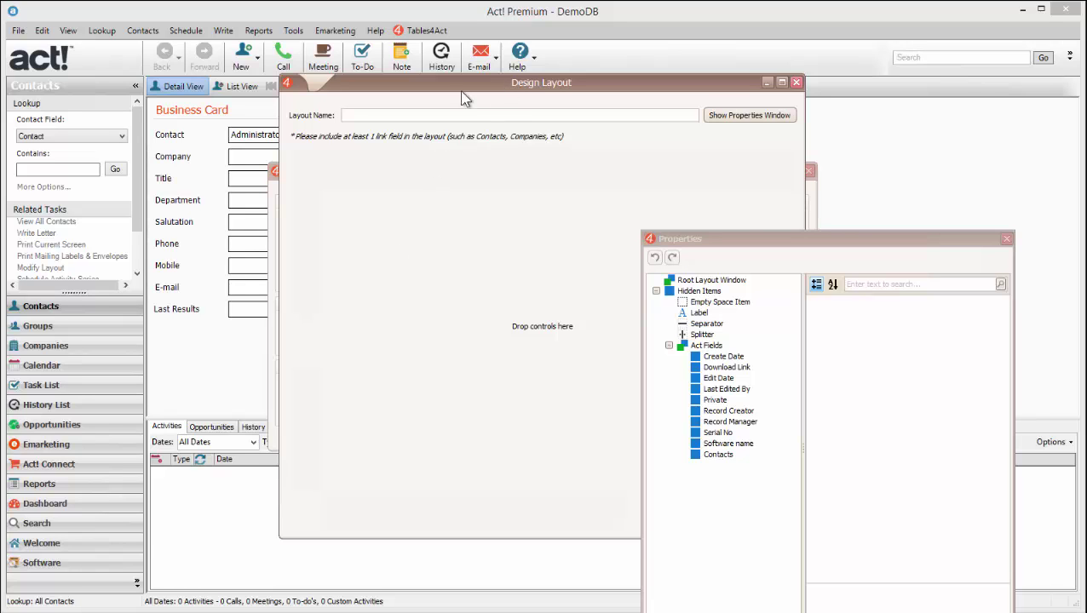
Move the Design Layout window left and the Properties panel right so both are fully visible.
drag(461, 93, 235, 78)
drag(773, 240, 843, 126)
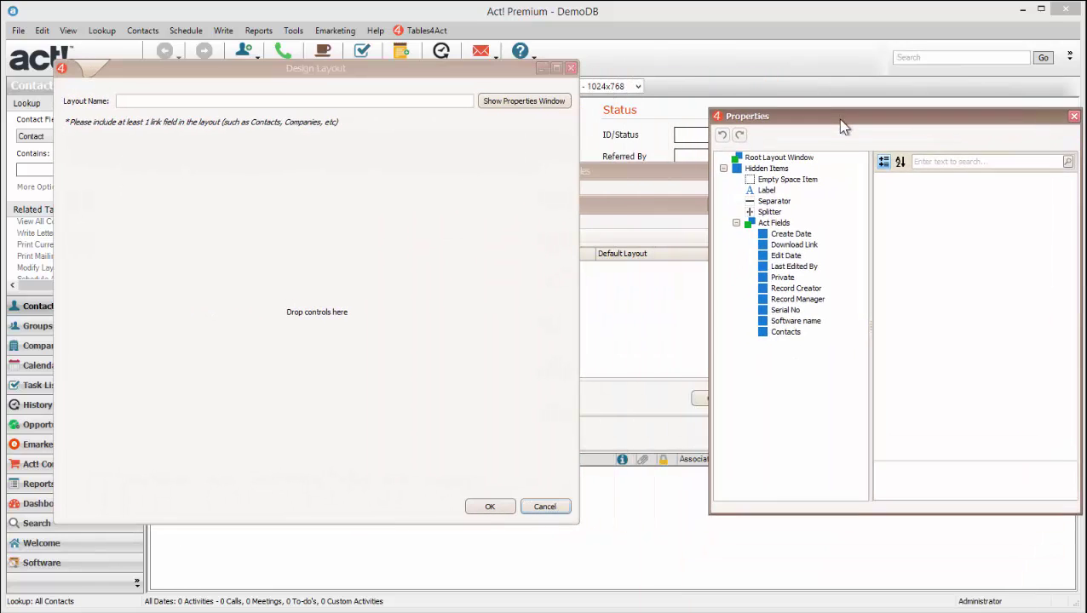
drag(485, 74, 502, 86)
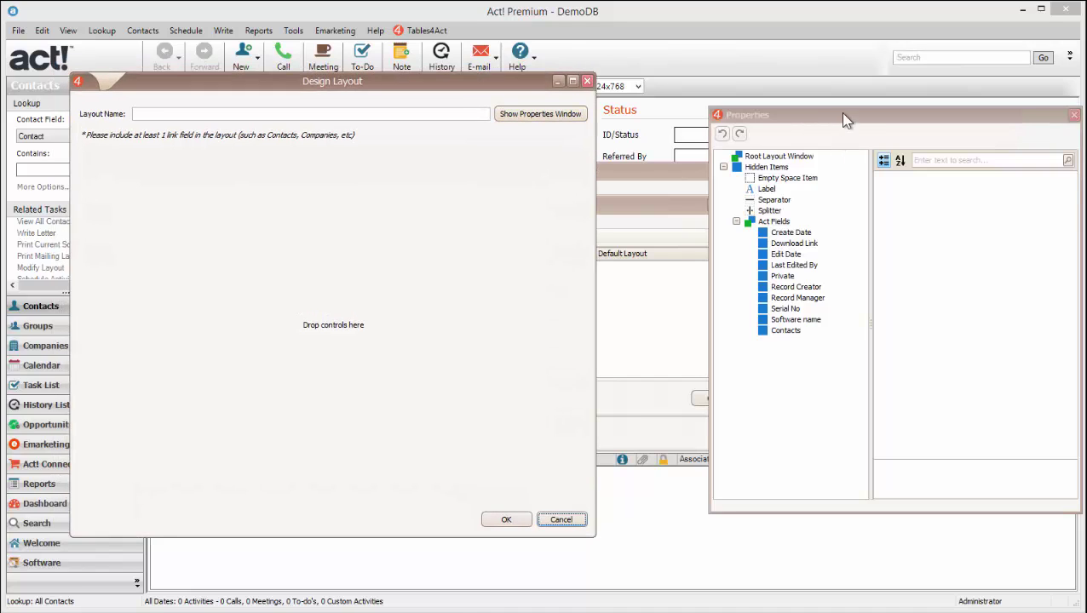
drag(804, 112, 757, 103)
Select the empty layout's root and review its properties, such as TextVisible.
click(473, 191)
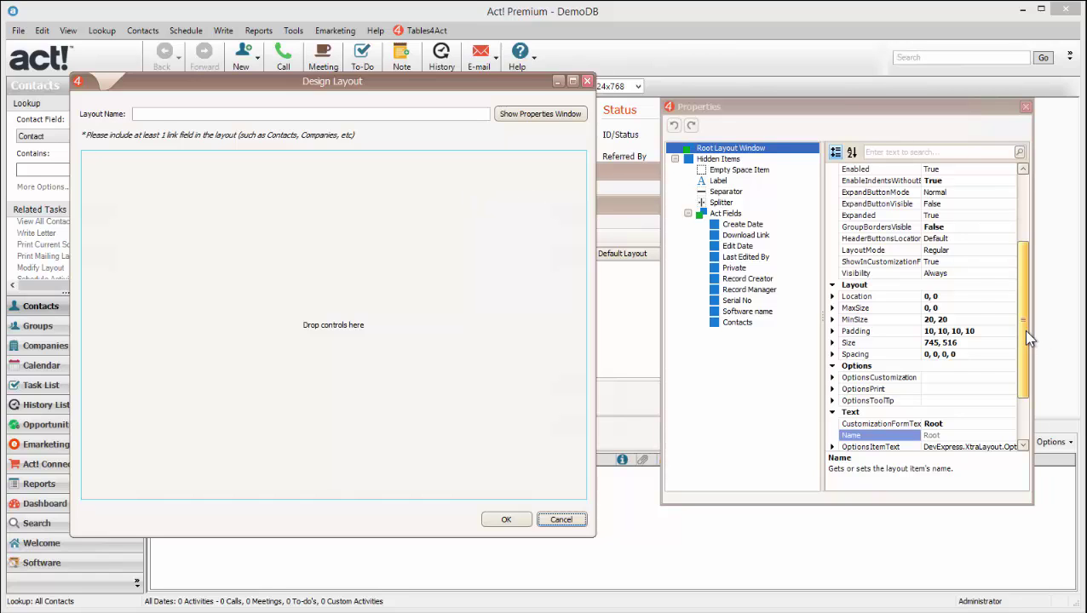
drag(1023, 330, 1030, 291)
scroll(1028, 284, up, 3)
scroll(1027, 286, down, 7)
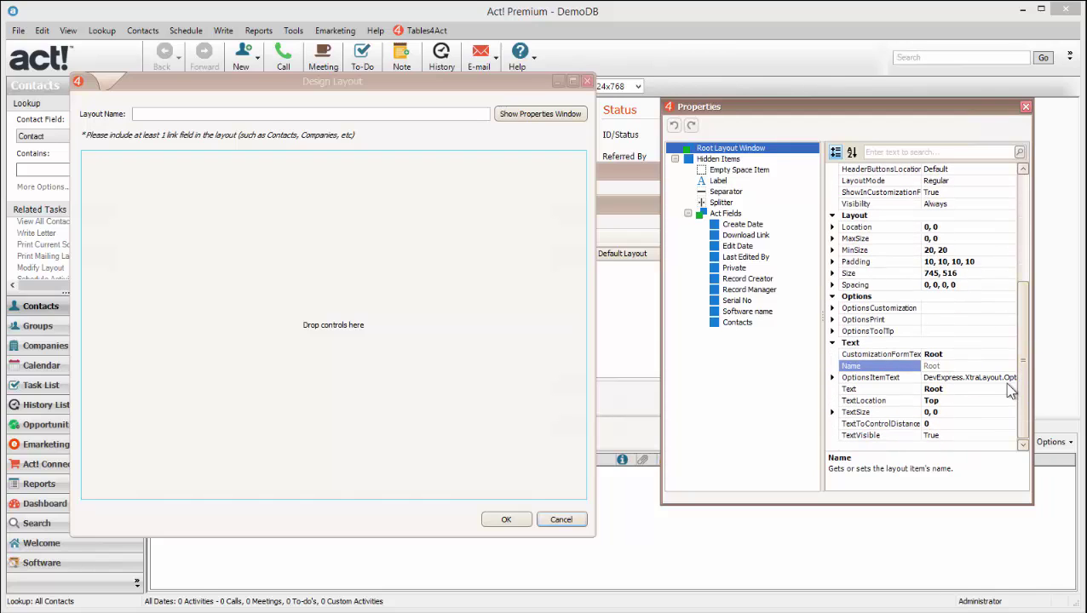
click(869, 436)
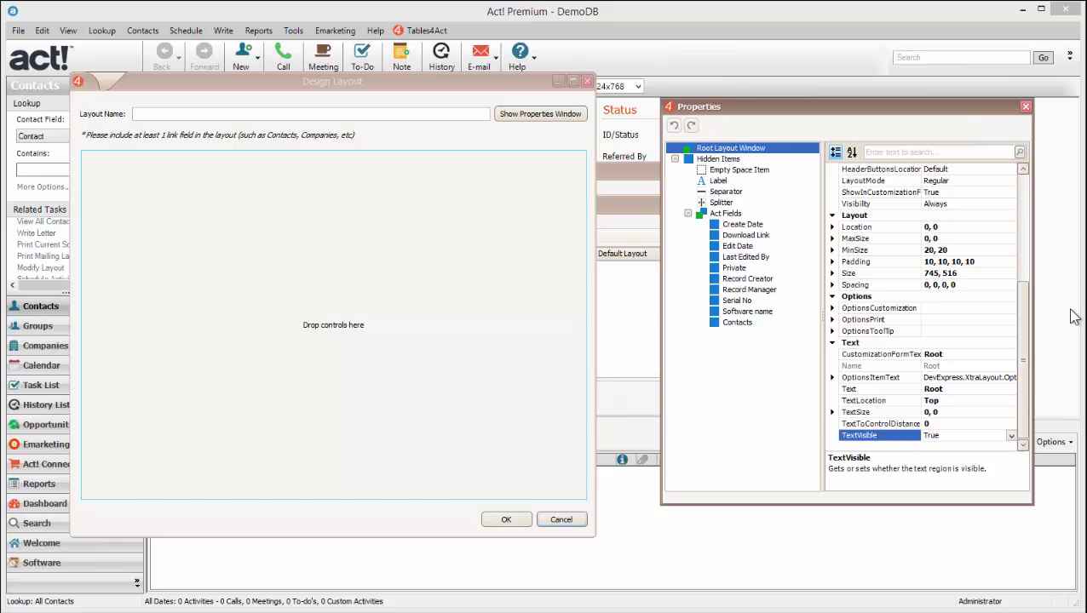
click(388, 116)
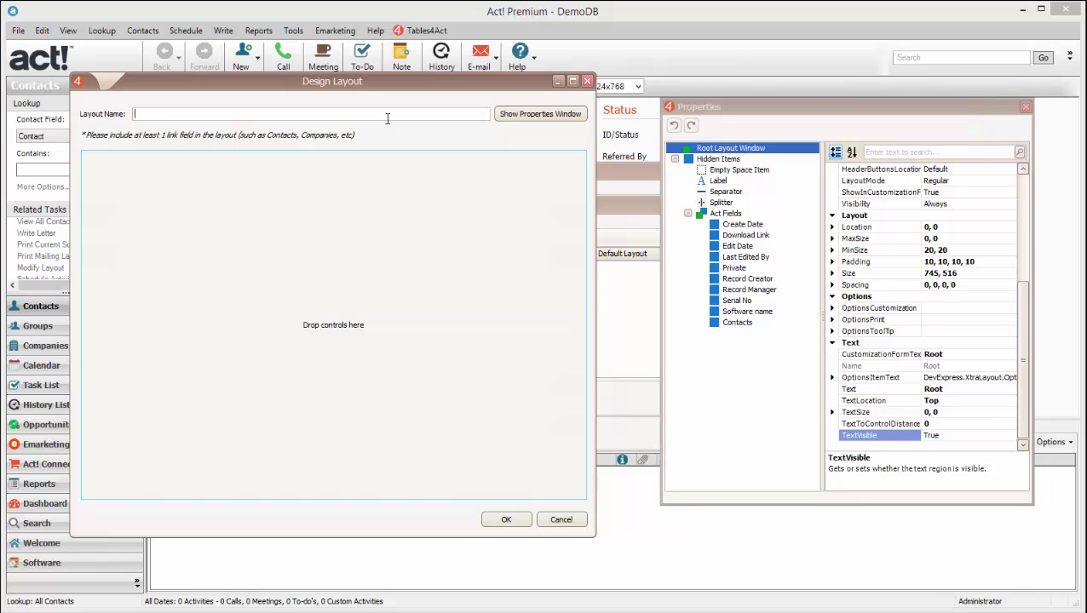
Name the layout 'Software Layout' and drop the Software name field onto it.
text(Software Layout)
click(713, 410)
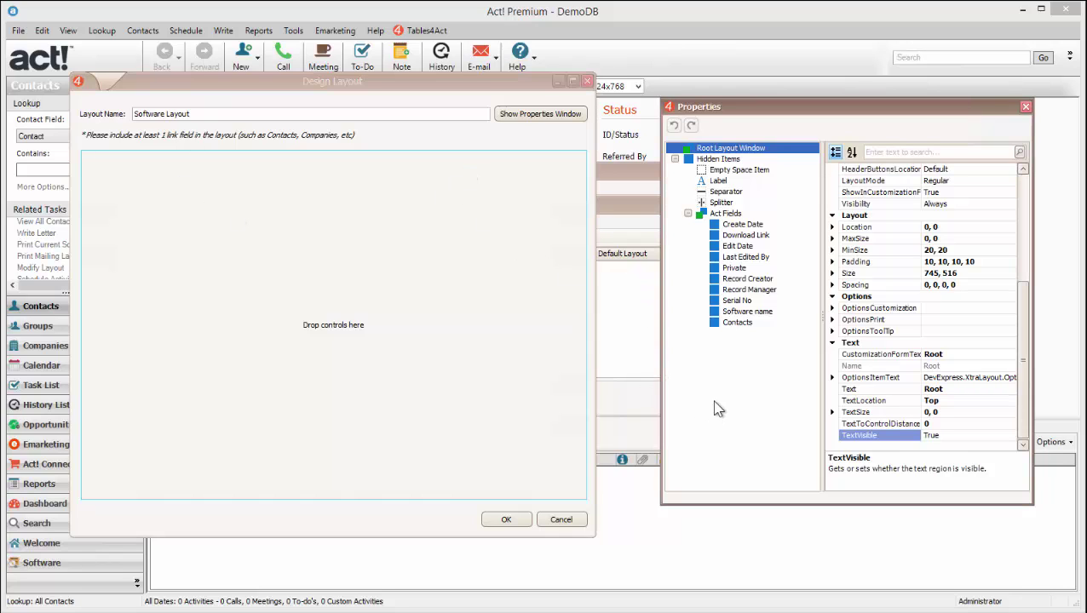
click(756, 322)
click(762, 313)
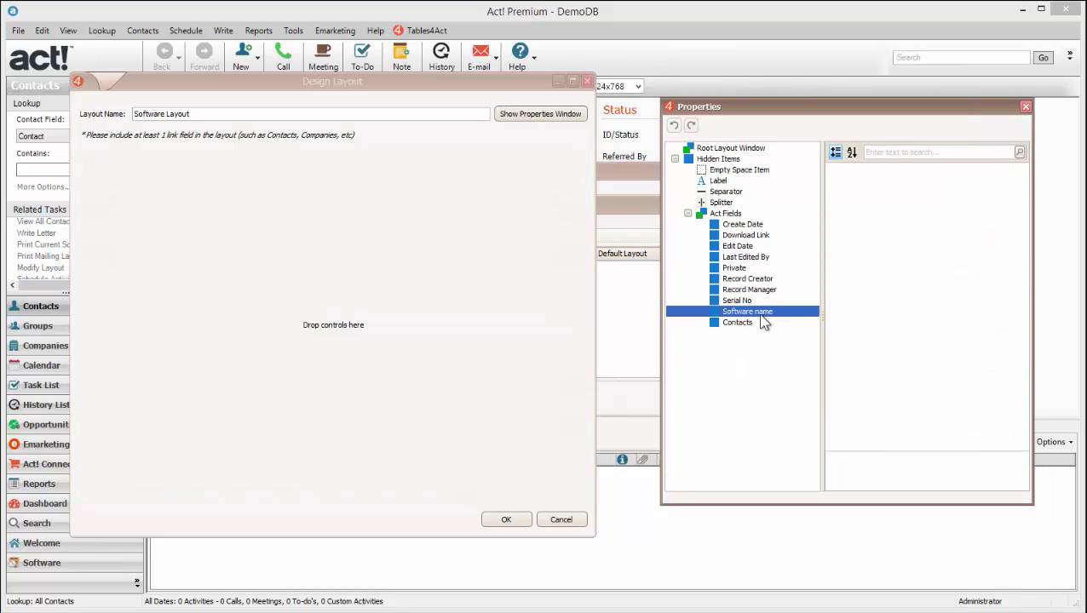
drag(757, 319, 339, 322)
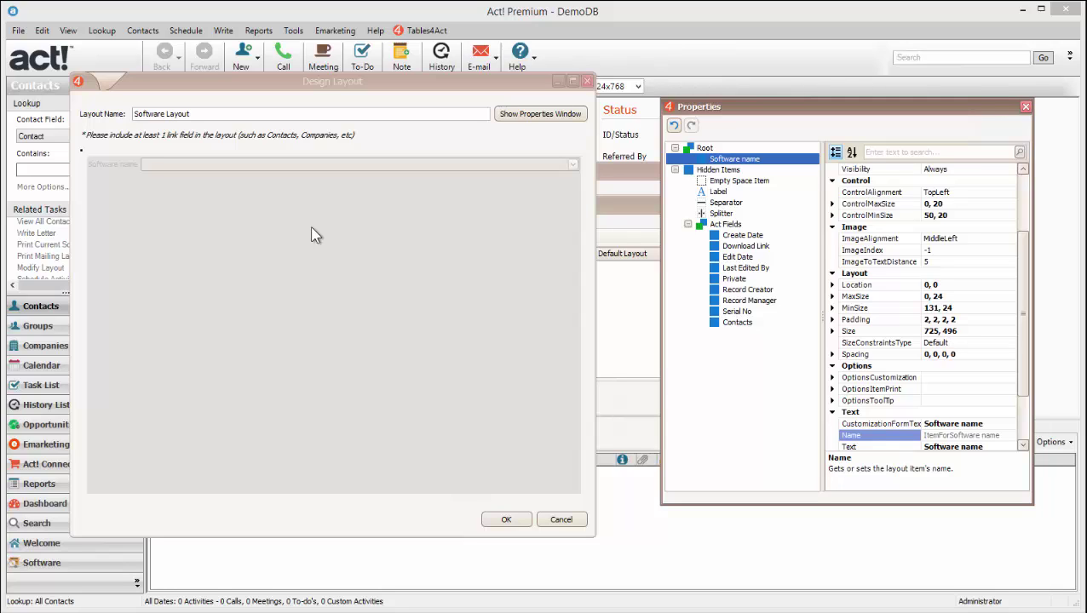
Place the Download Link field along the layout's top edge, above Software name.
click(764, 246)
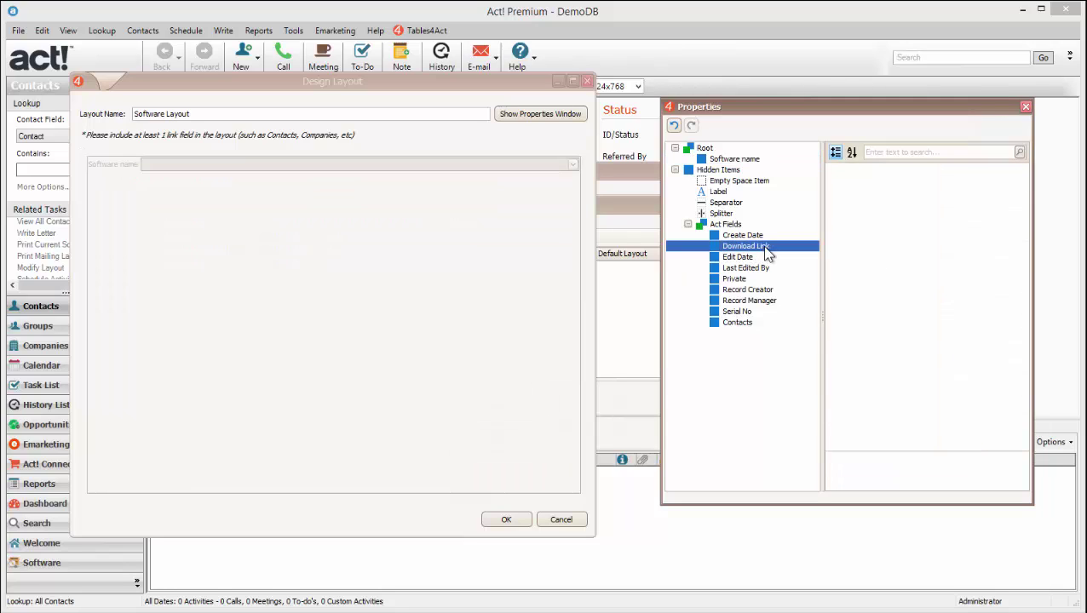
drag(762, 245, 444, 316)
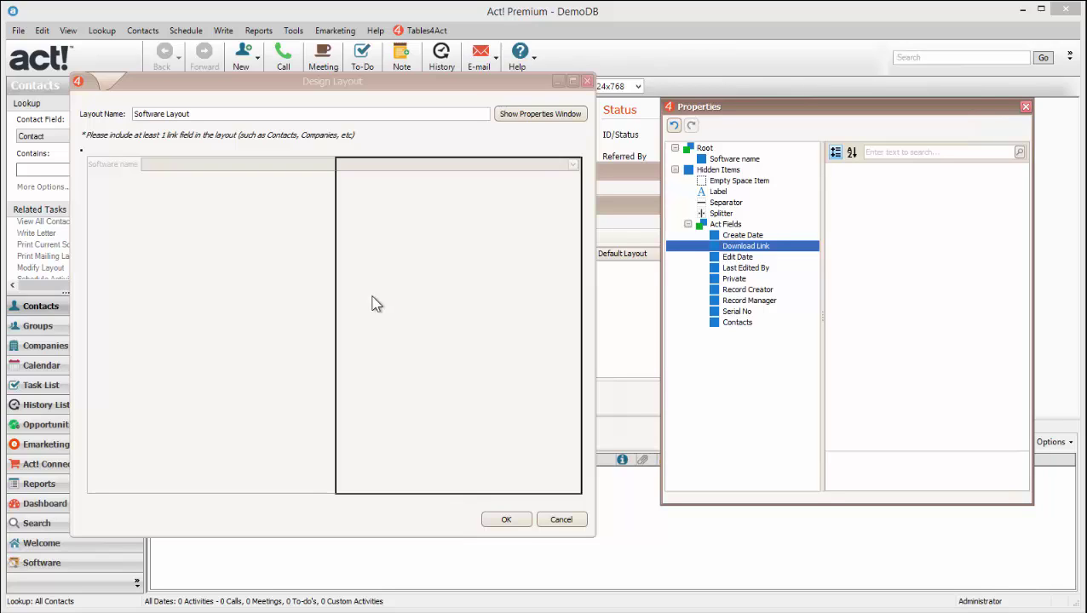
drag(369, 274, 338, 157)
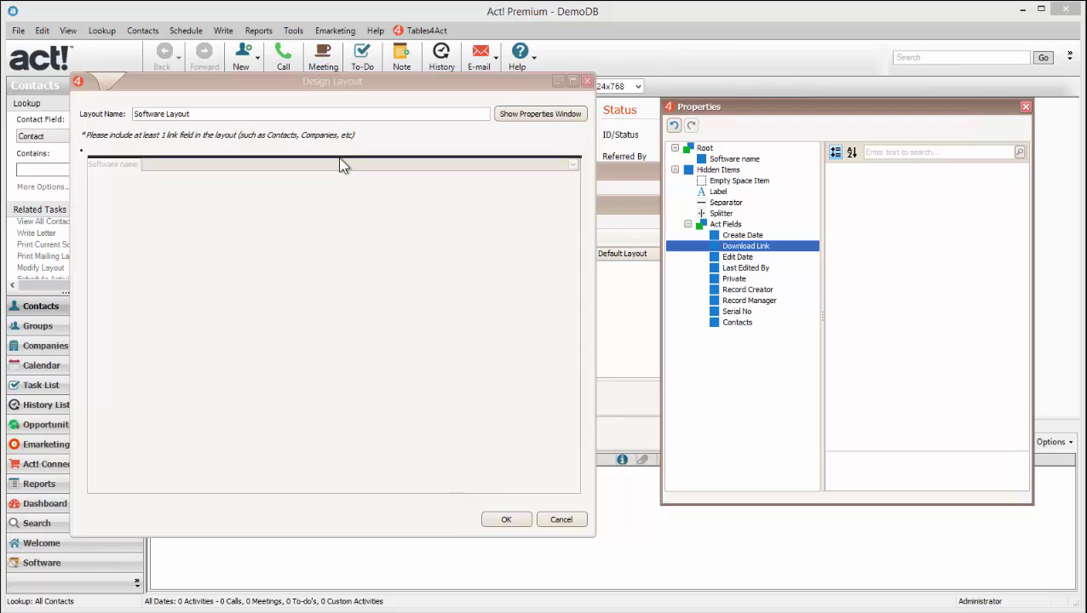
drag(338, 157, 338, 156)
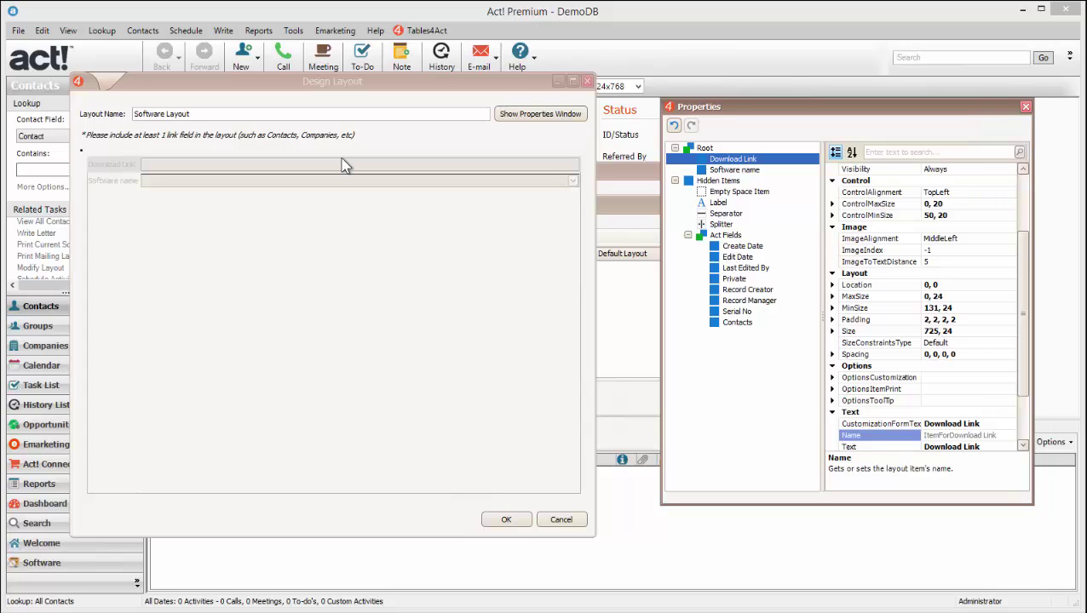
drag(319, 186, 325, 189)
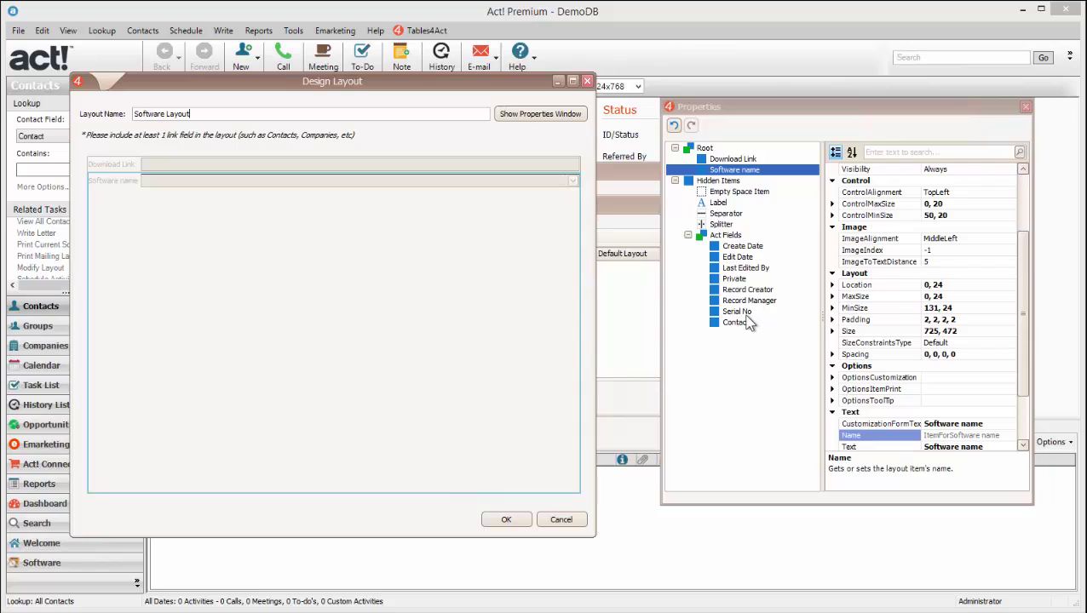
drag(745, 314, 372, 187)
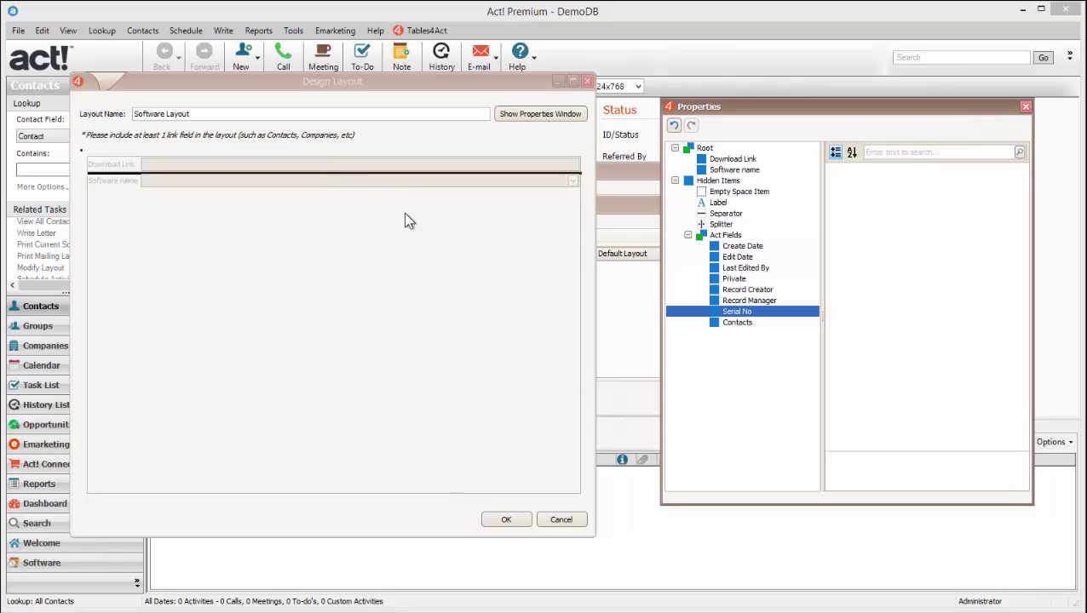
Drop Serial No beside Software name, widen it, and add Create Date to its right.
drag(423, 226, 485, 261)
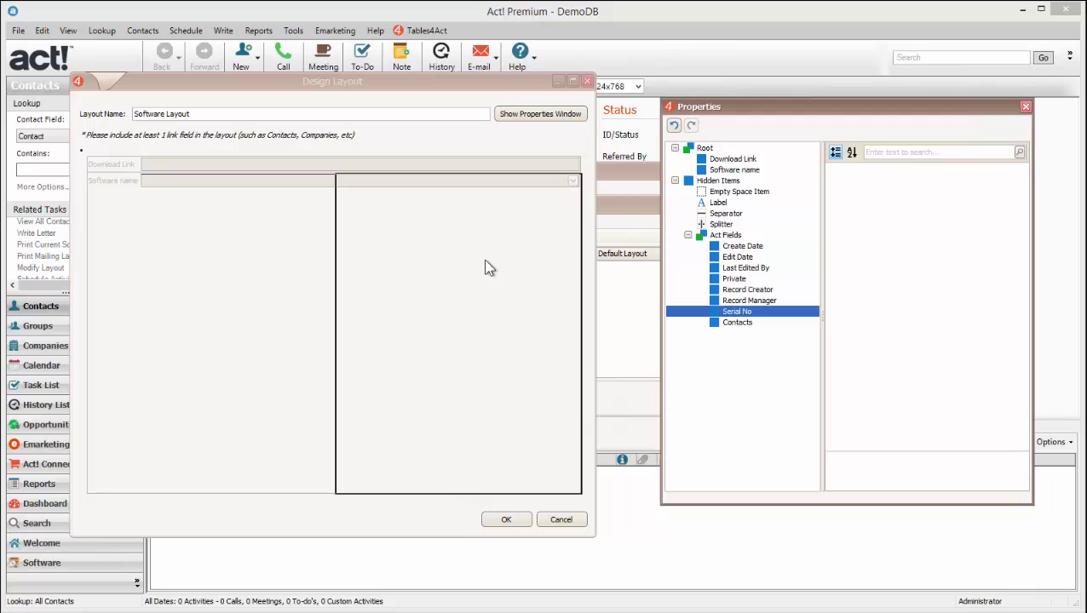
drag(484, 267, 484, 267)
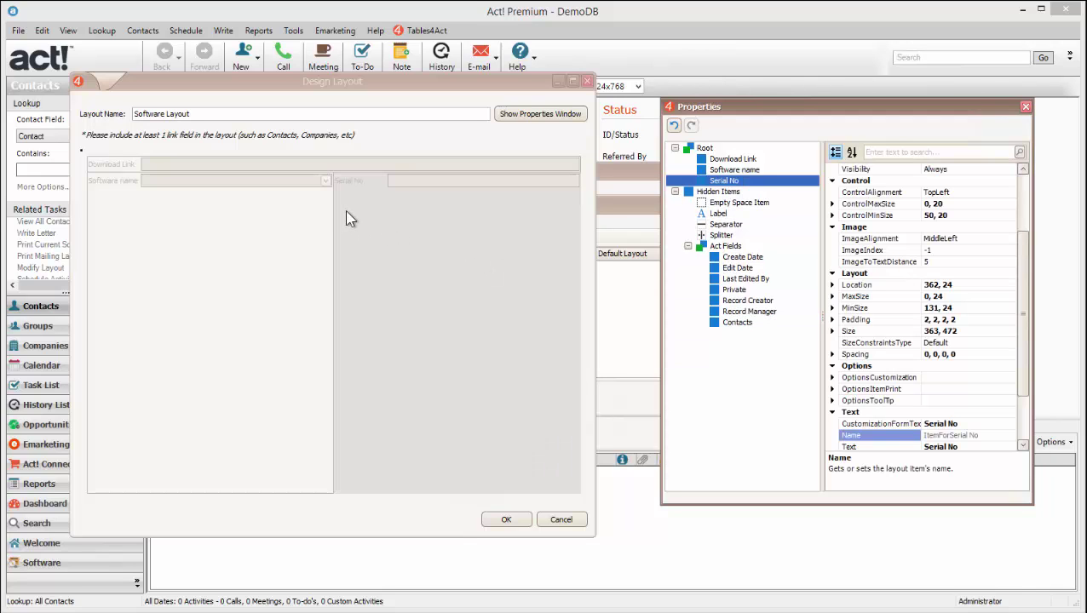
click(187, 189)
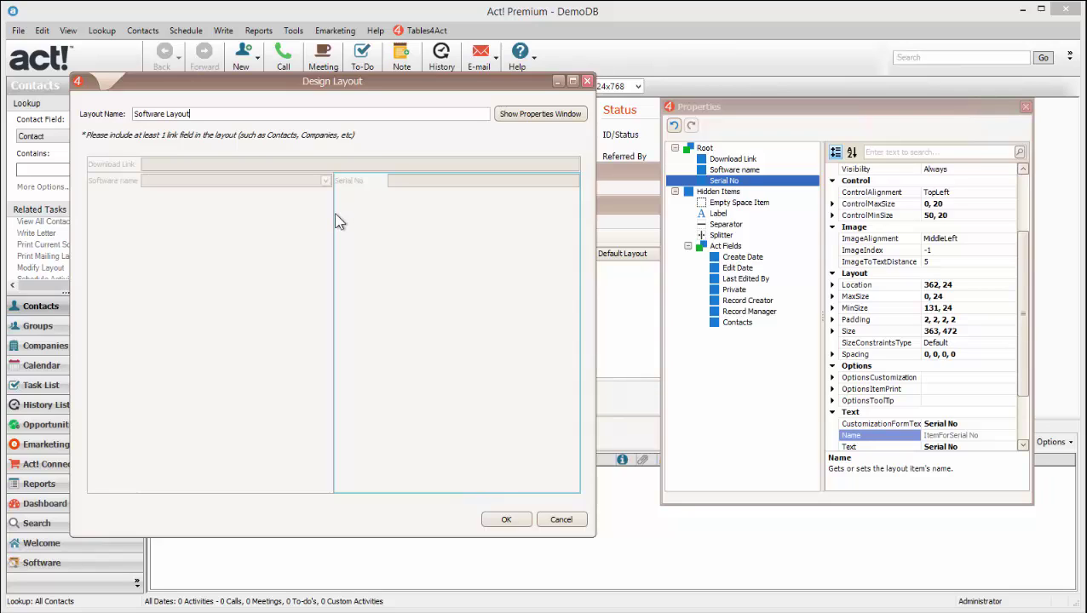
drag(333, 211, 178, 208)
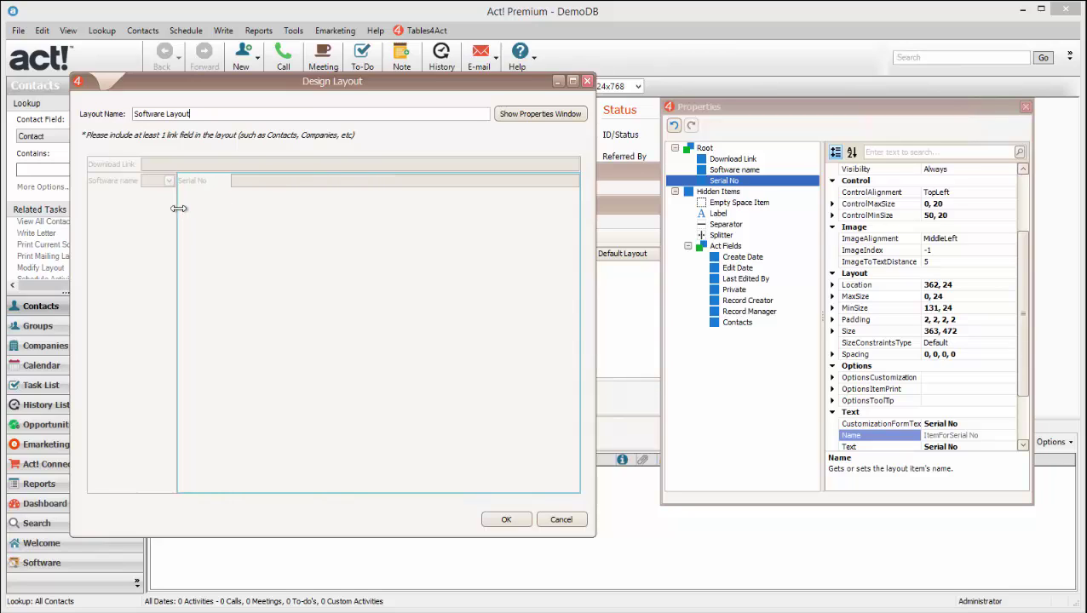
drag(755, 260, 536, 271)
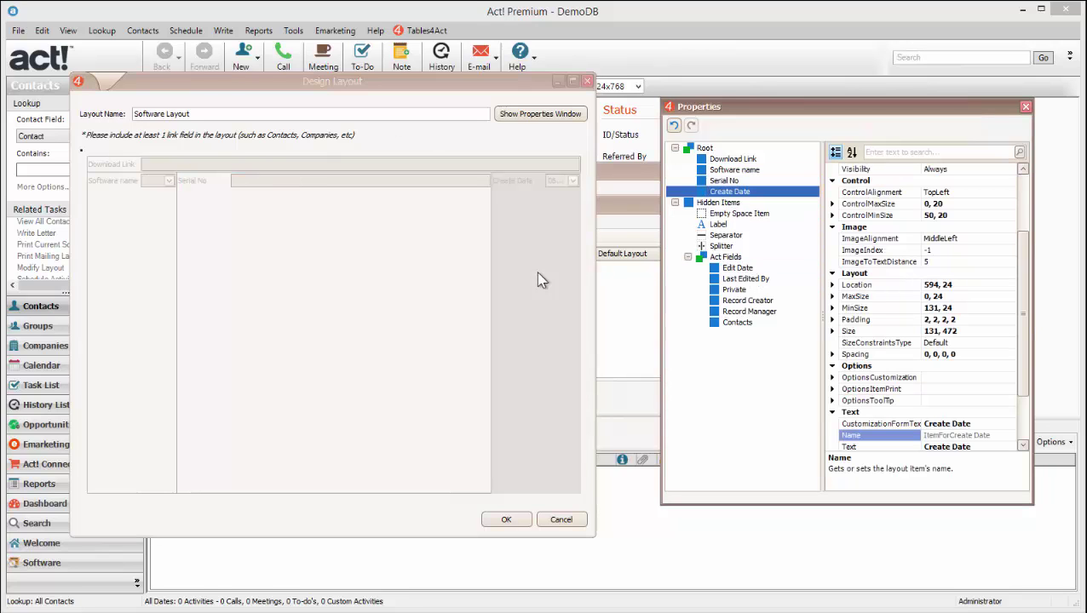
Apply Best Fit to the Serial No field, then select Contacts in the Properties tree.
click(494, 260)
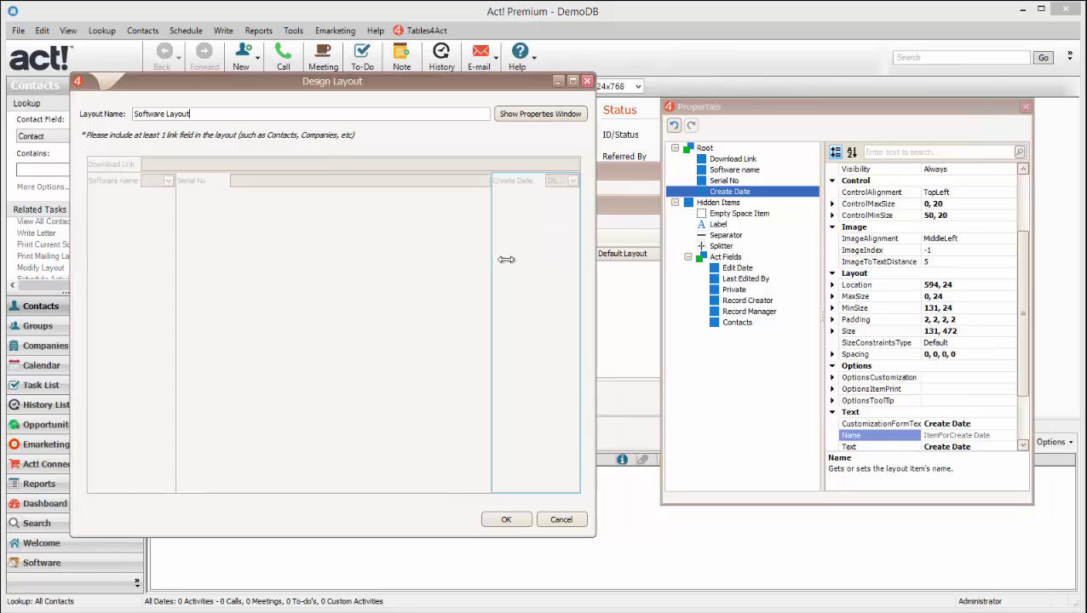
right_click(332, 235)
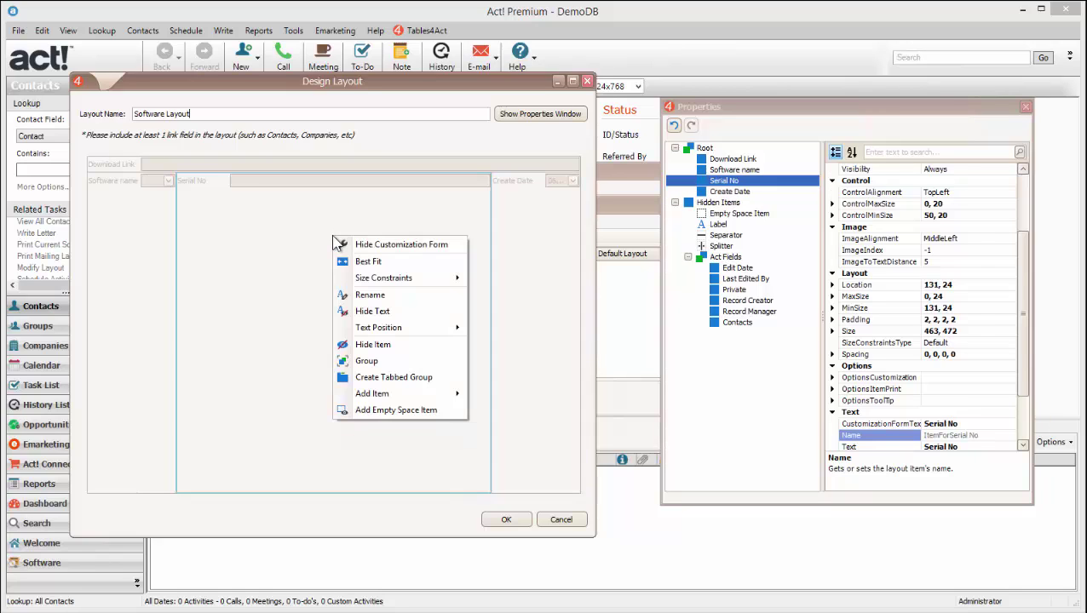
click(409, 266)
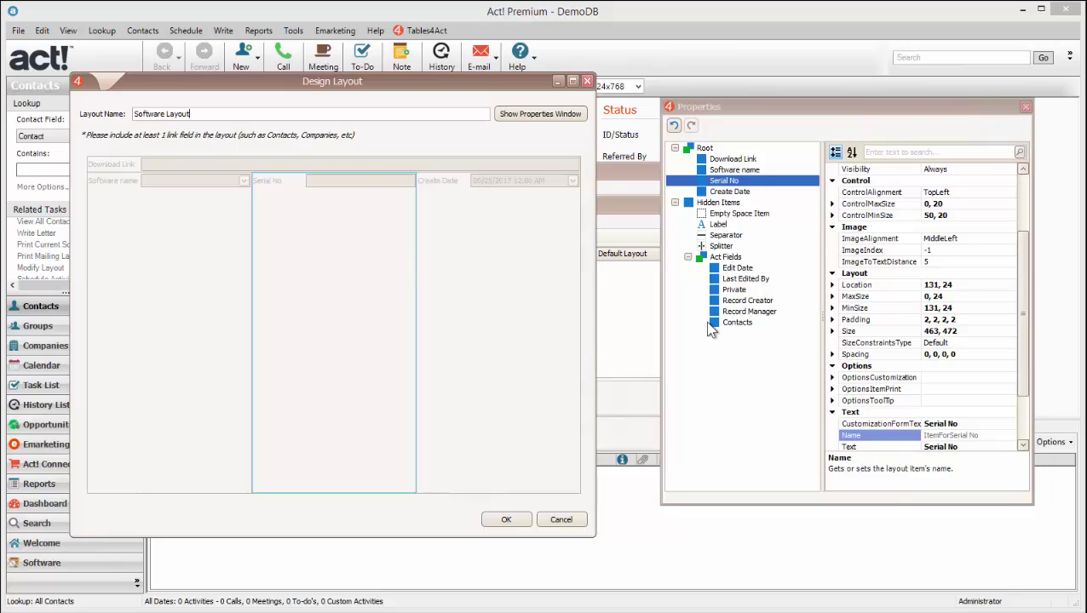
drag(419, 89, 416, 77)
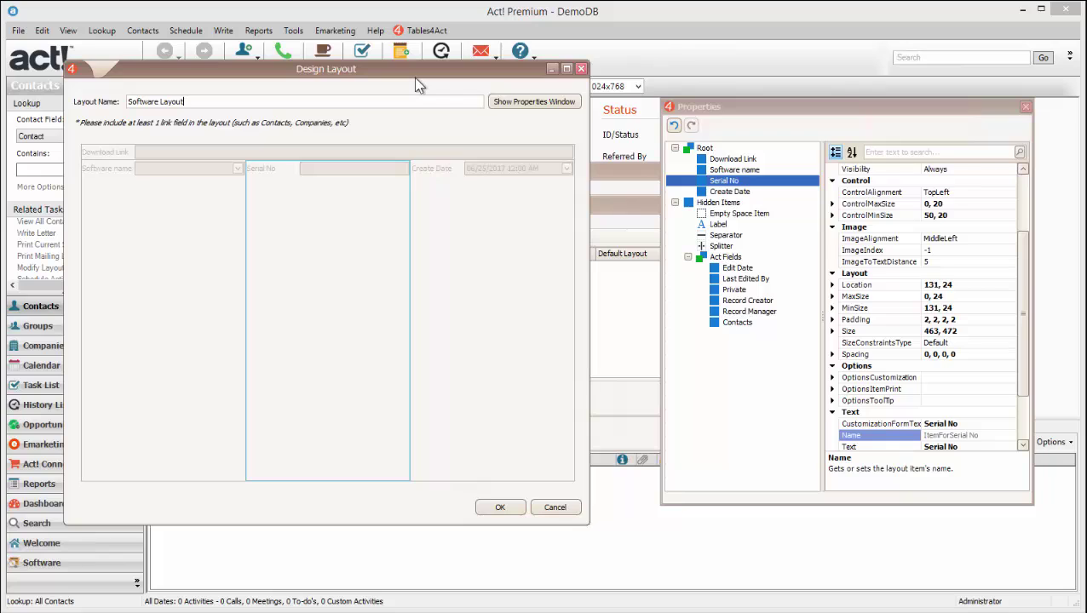
click(738, 323)
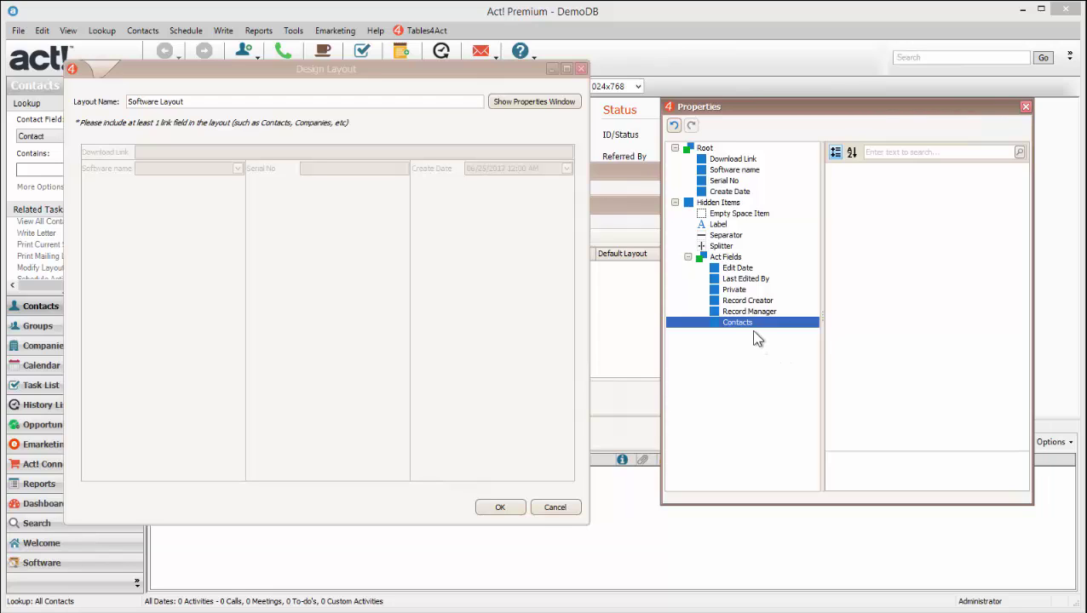
Drop the Contacts field at the bottom of the layout and save Software Layout with OK.
drag(712, 396, 301, 478)
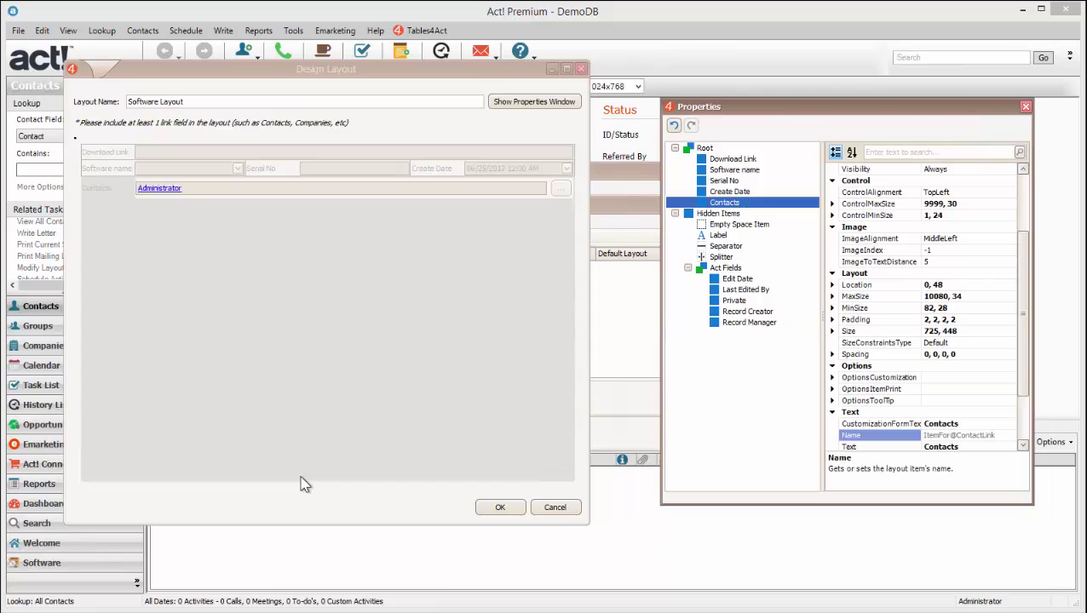
click(155, 209)
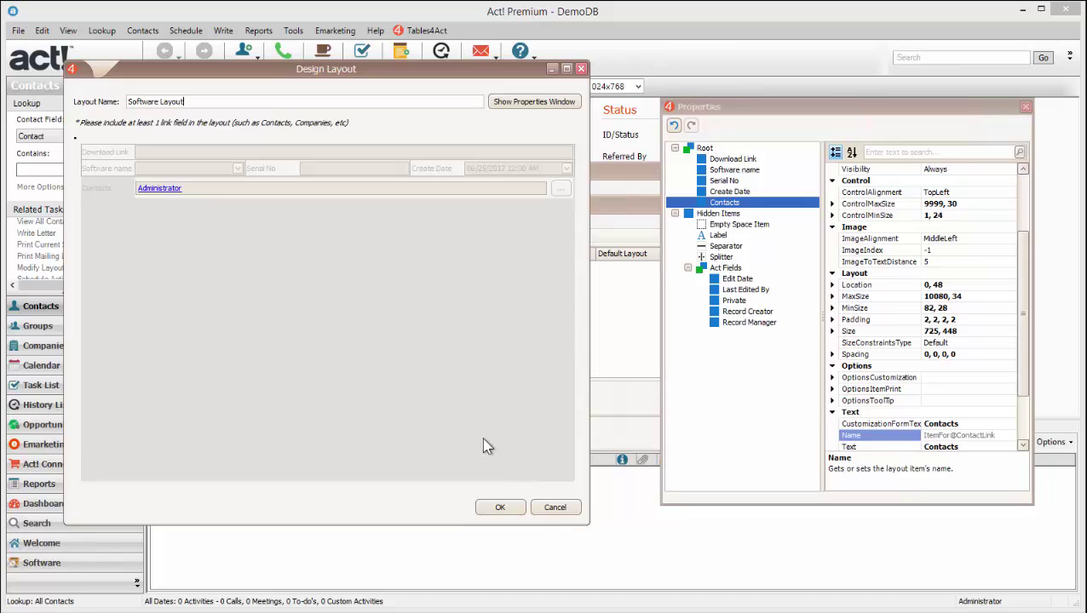
click(501, 510)
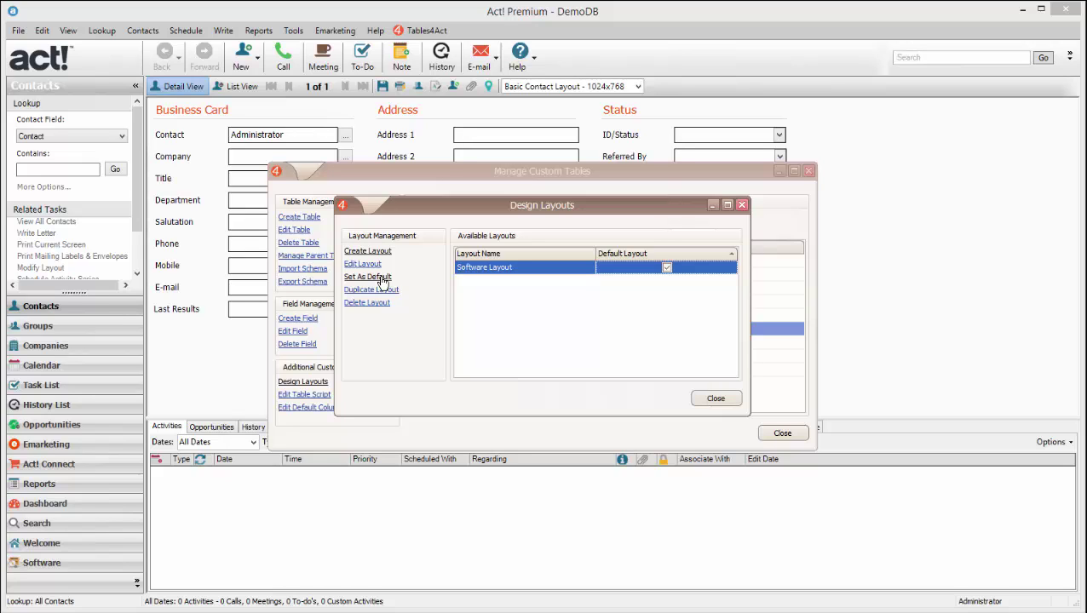
Close the Design Layouts and Manage Custom Tables windows.
click(719, 404)
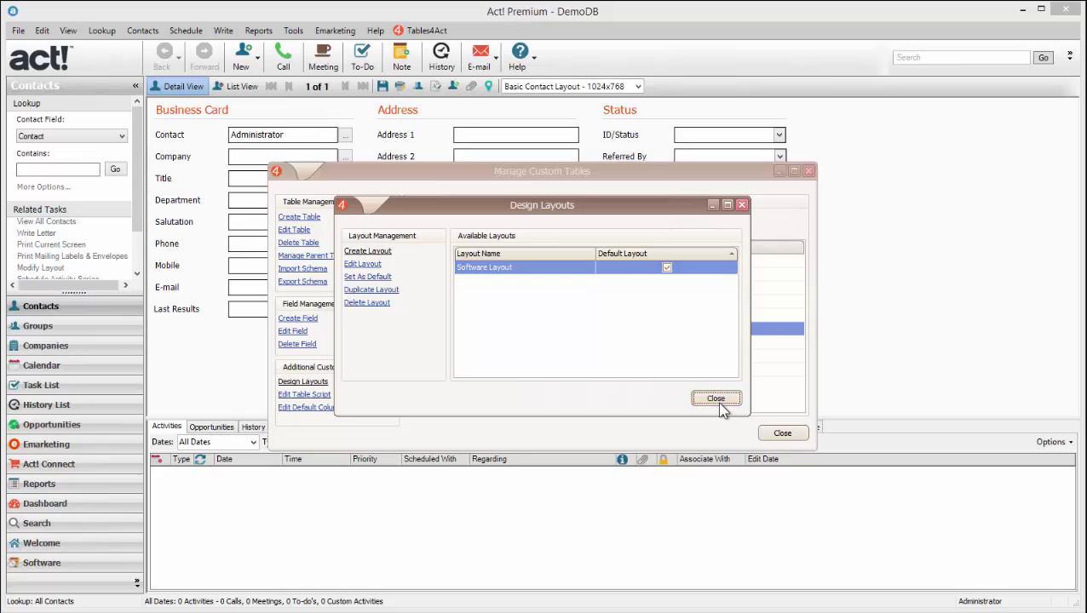
click(779, 436)
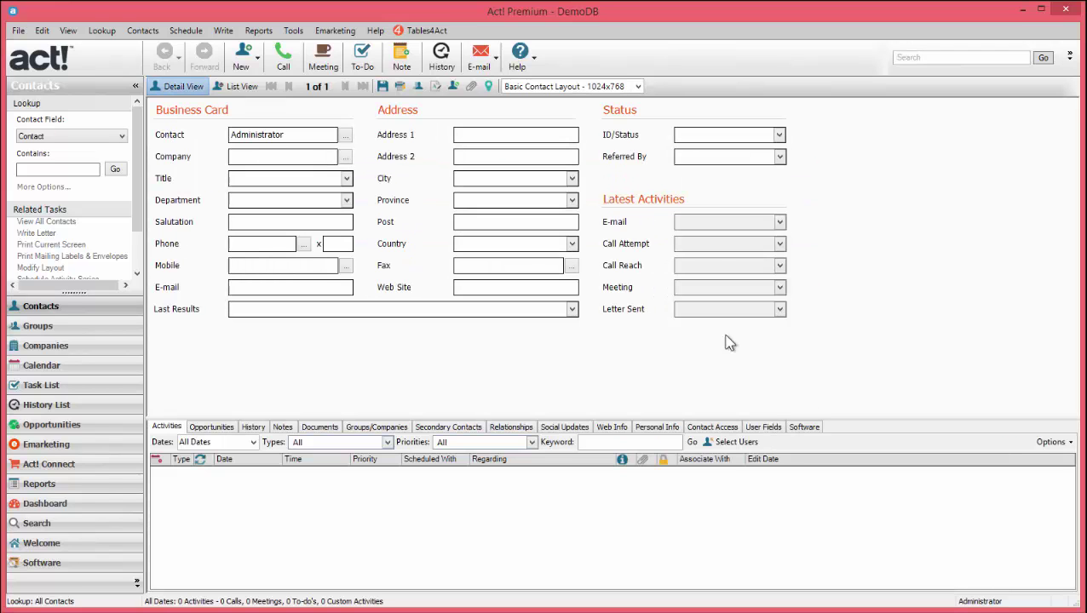
Add a record from the contact's Software tab and resize the Add Record window.
click(803, 427)
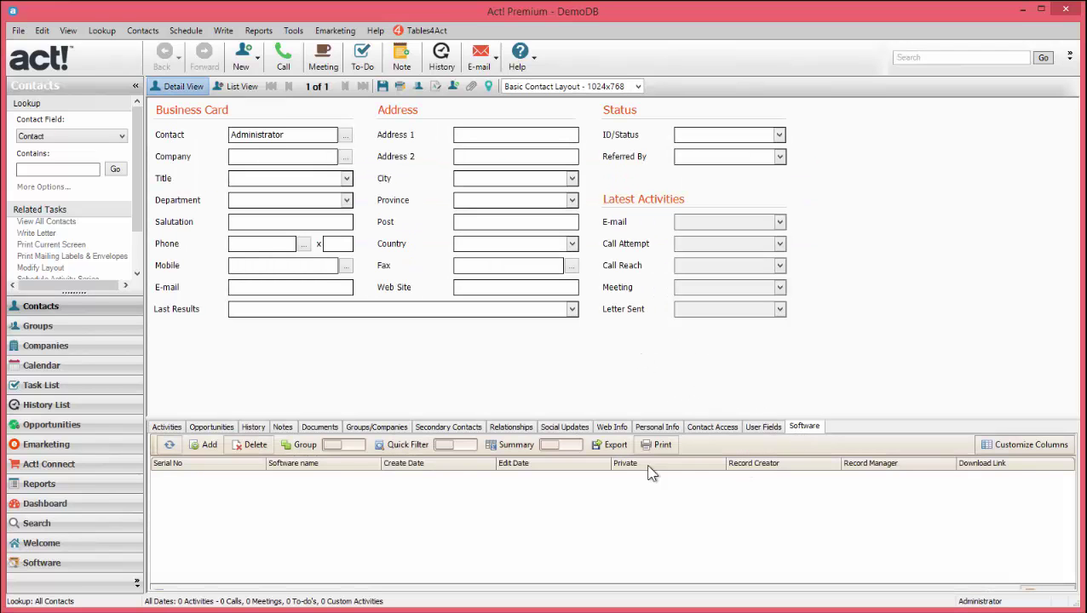
click(204, 444)
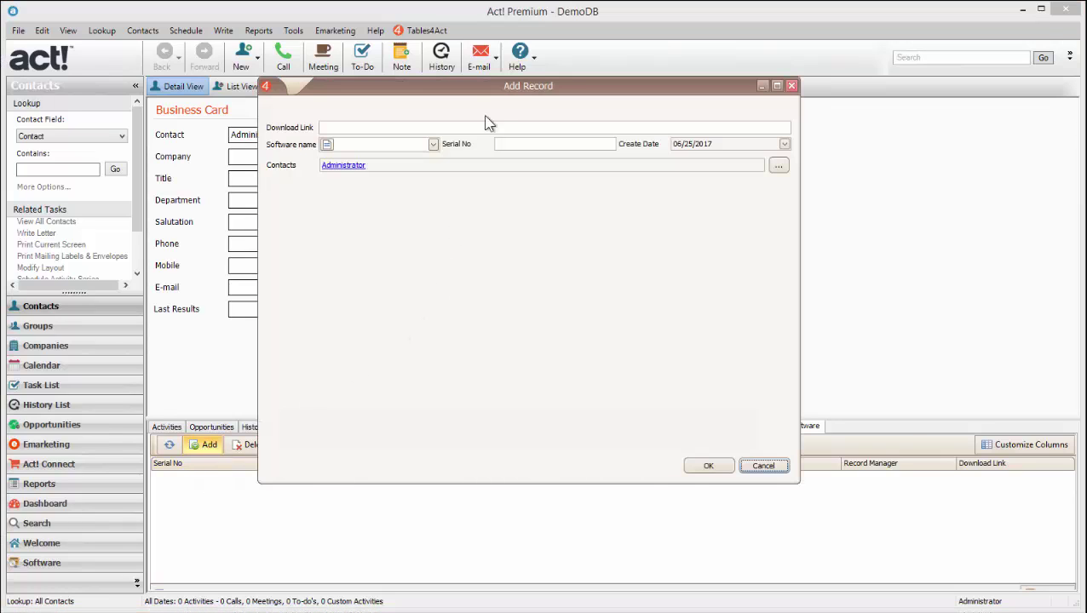
drag(517, 88, 518, 117)
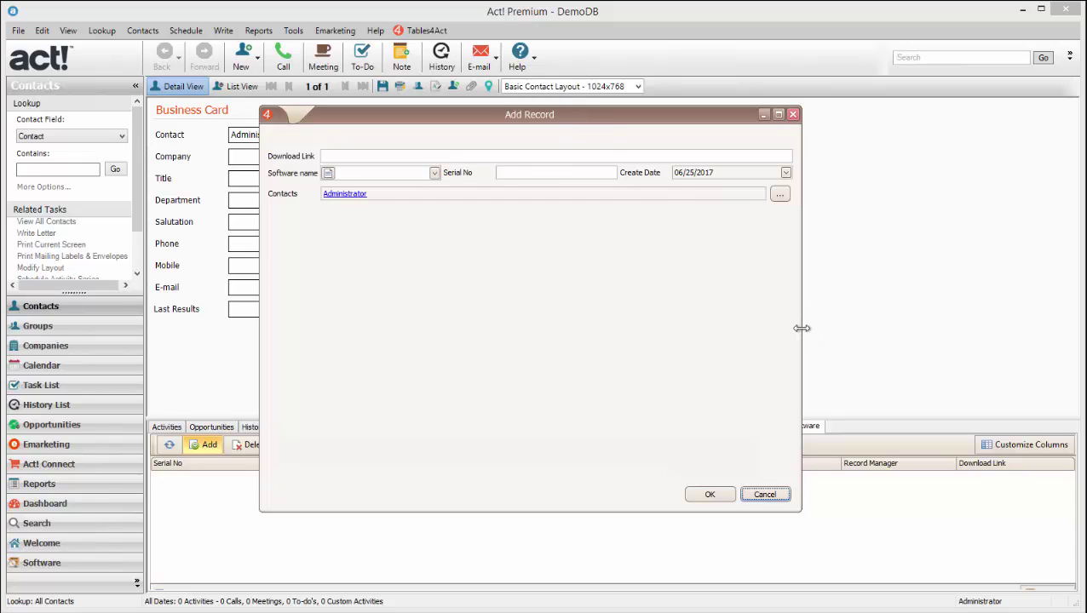
drag(802, 330, 615, 335)
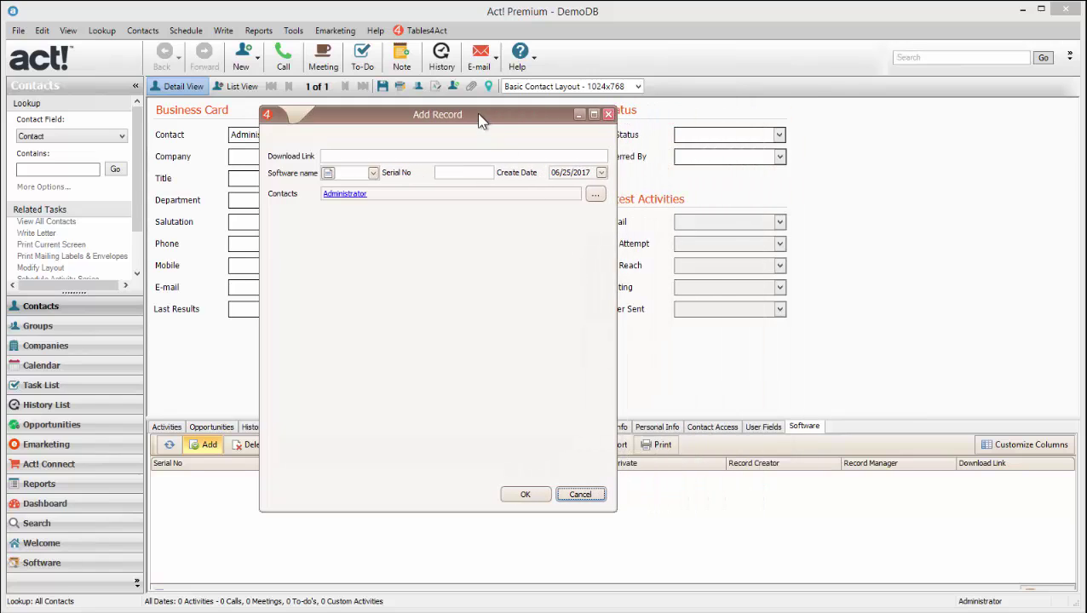
drag(480, 115, 536, 95)
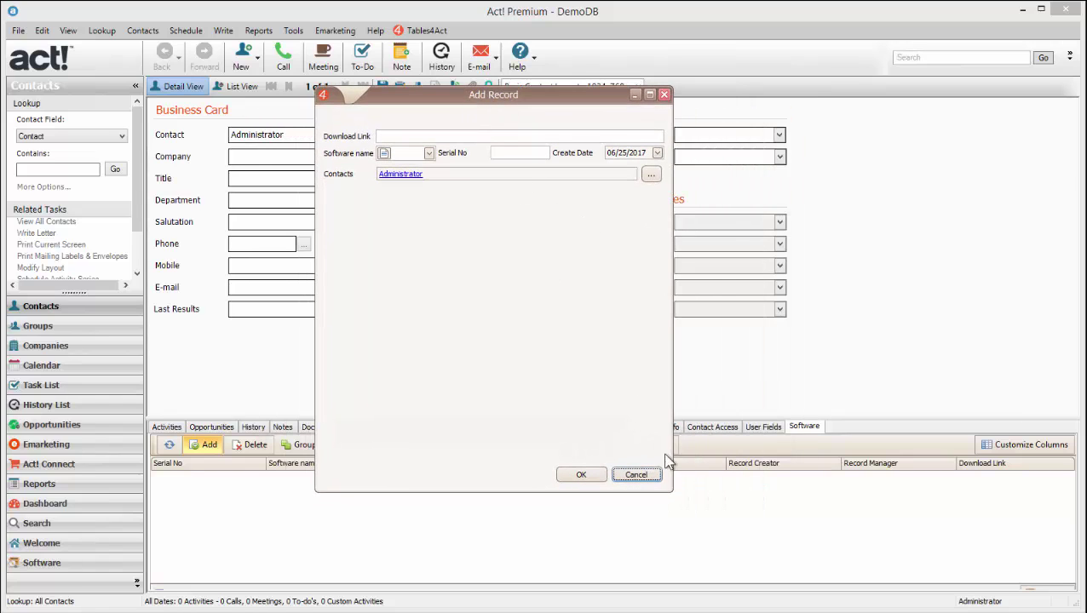
drag(671, 490, 901, 519)
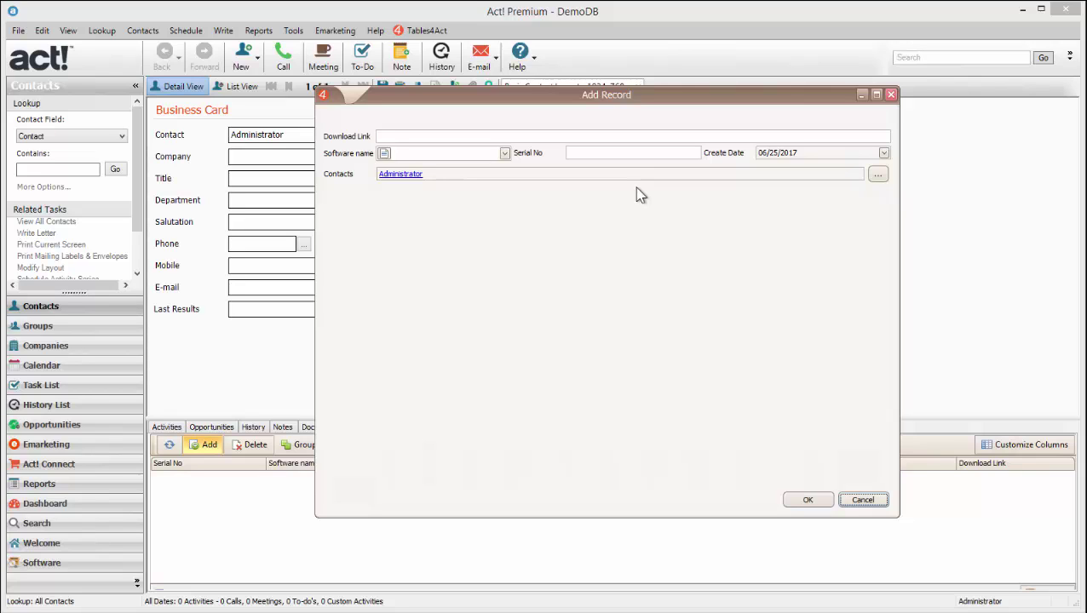
Enter google.com as the Download Link and choose Software2 as the software name.
drag(632, 102, 568, 108)
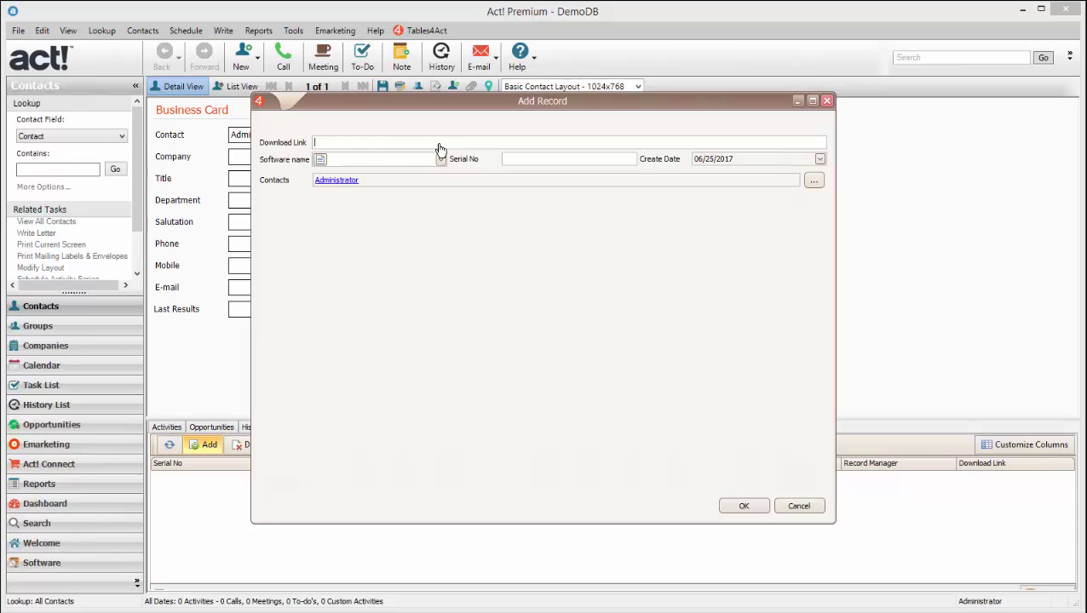
text(google.com)
click(440, 160)
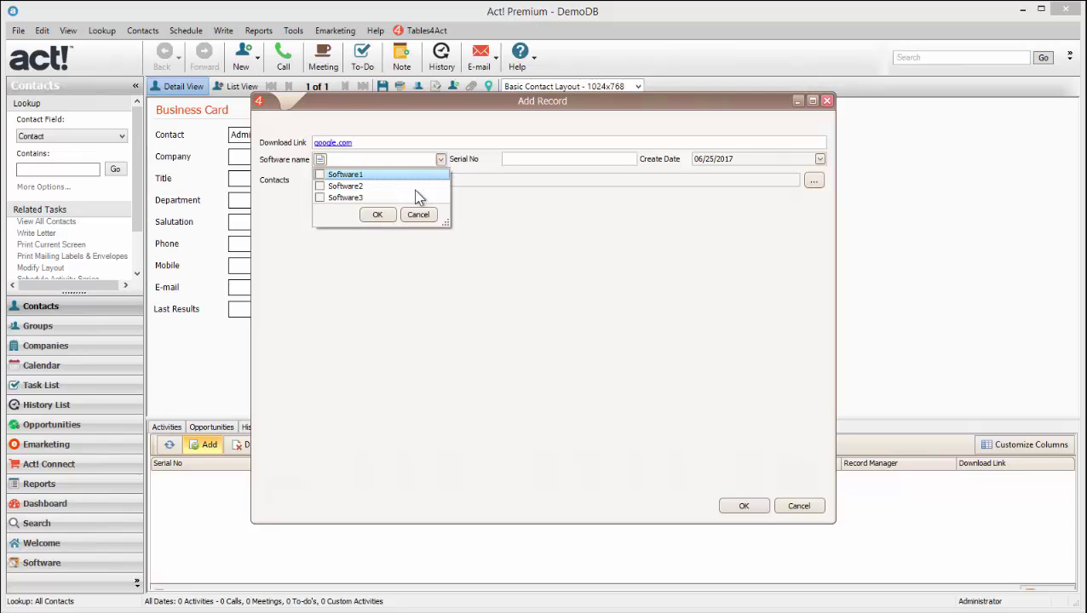
click(358, 186)
click(378, 215)
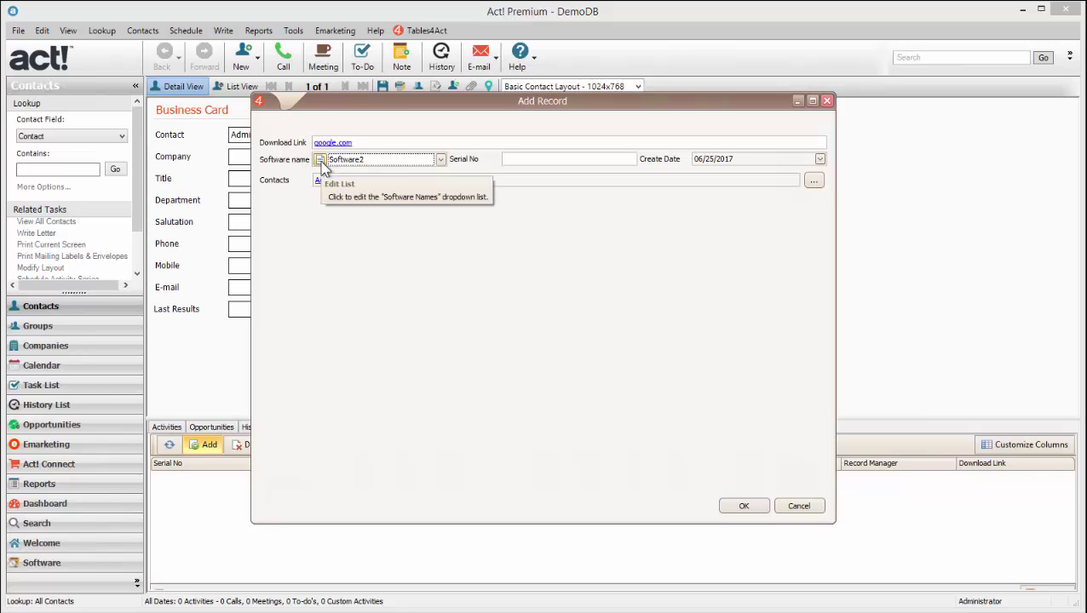
Edit the Software name choices list (Software1, Software2, Software3) and confirm it.
click(321, 162)
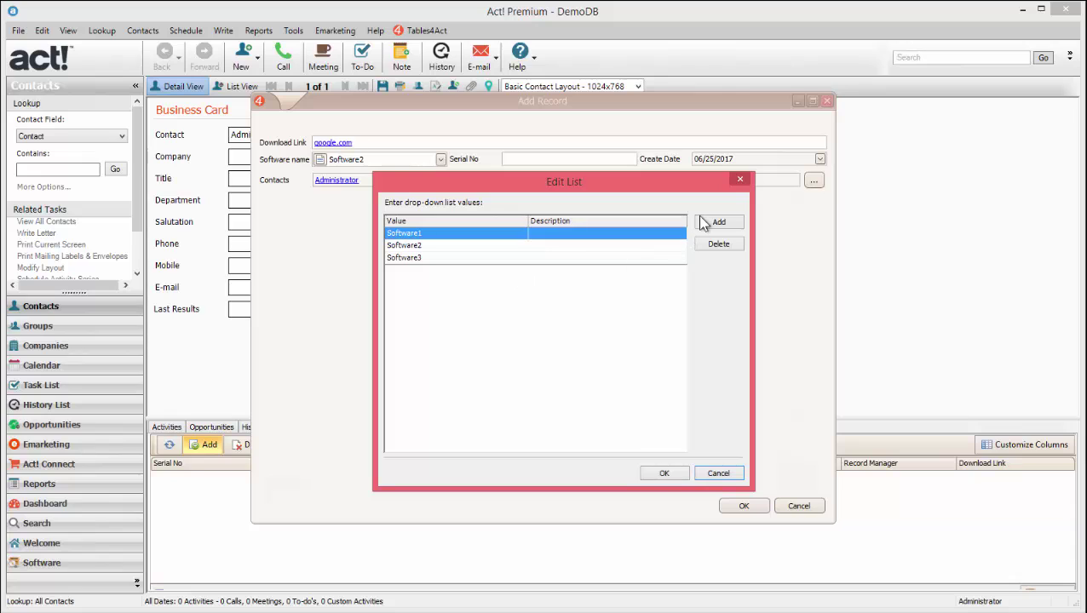
click(736, 180)
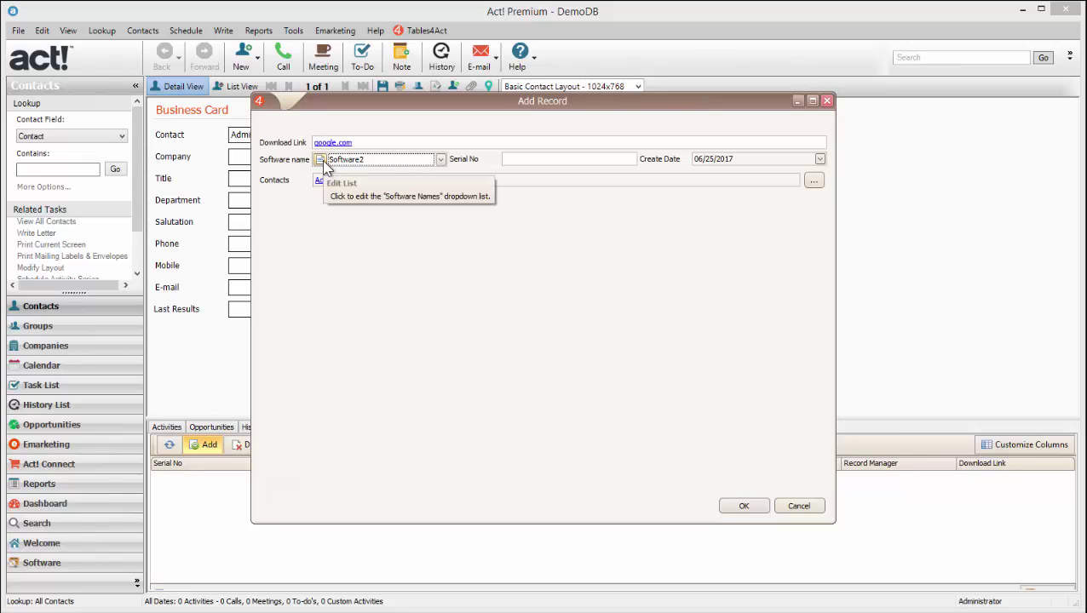
click(570, 159)
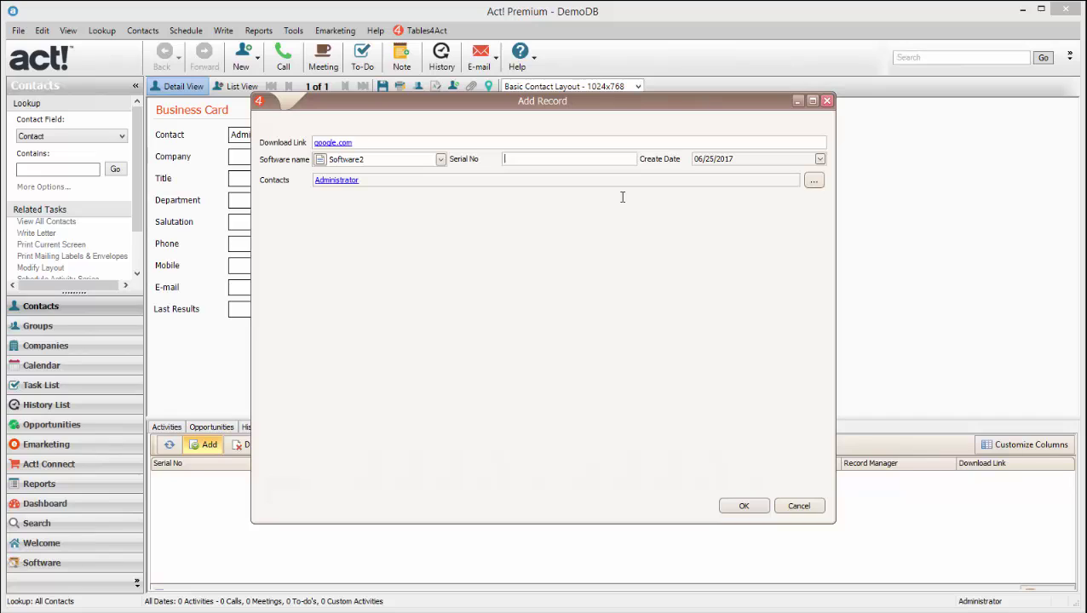
Enter serial number abc123 and link the Administrator contact to the Software2 record.
text(abc123)
click(376, 179)
click(812, 183)
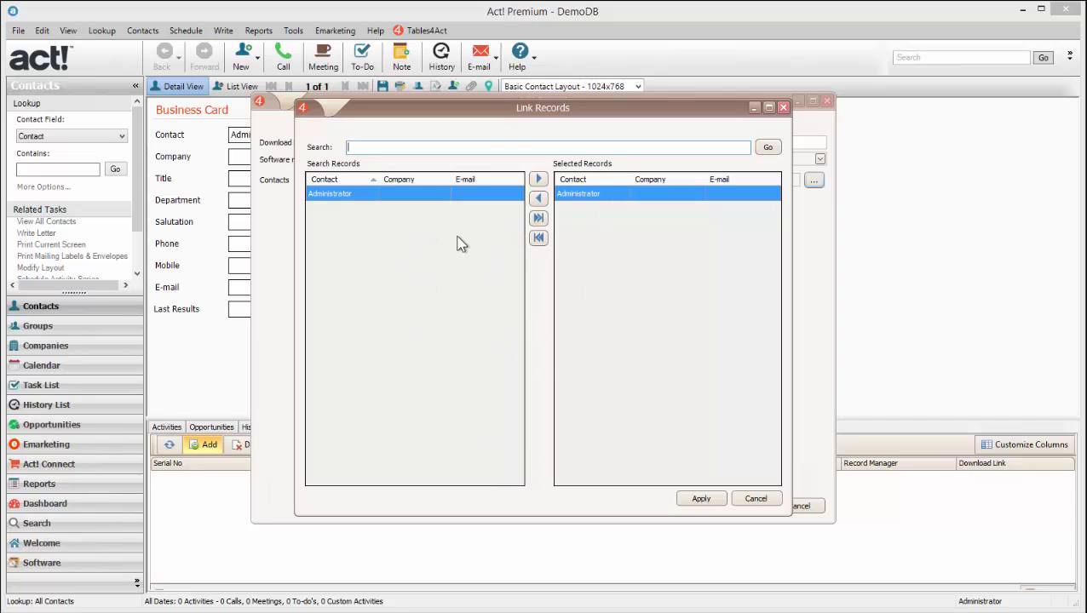
click(706, 501)
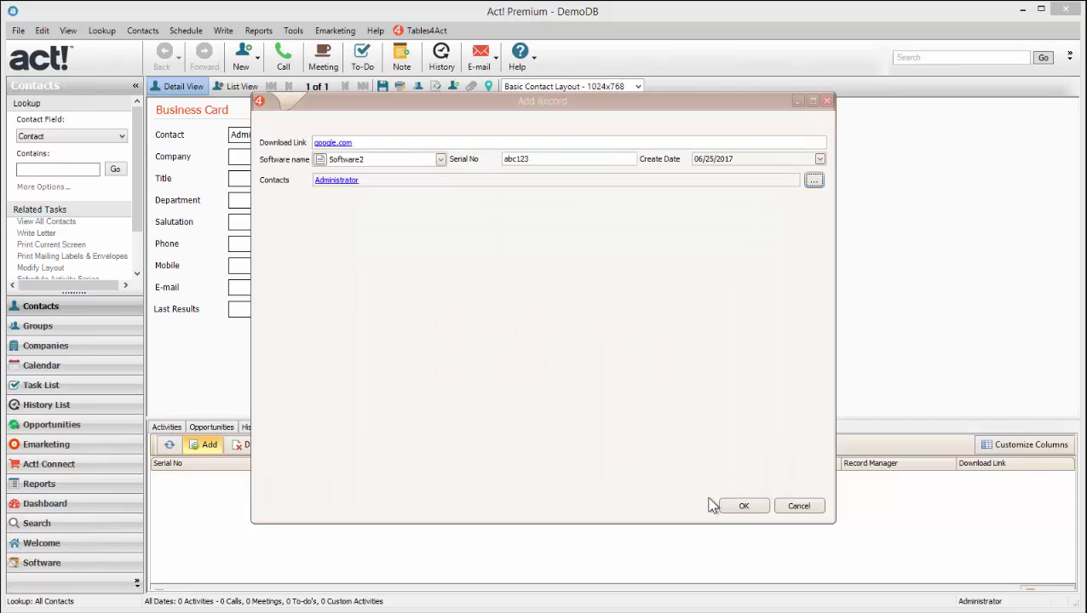
click(732, 507)
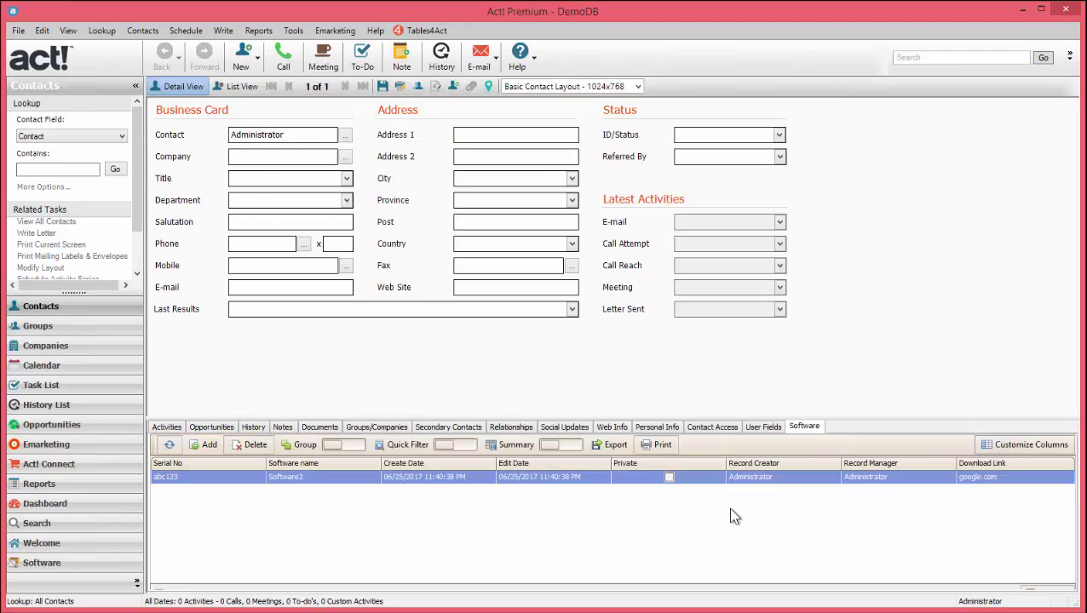
click(323, 482)
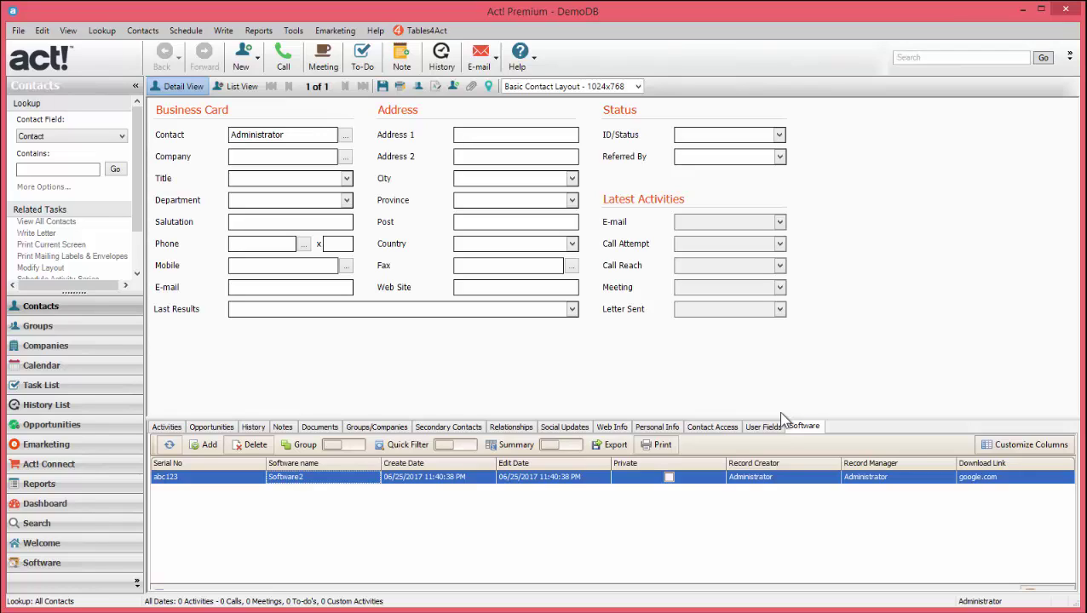
click(77, 569)
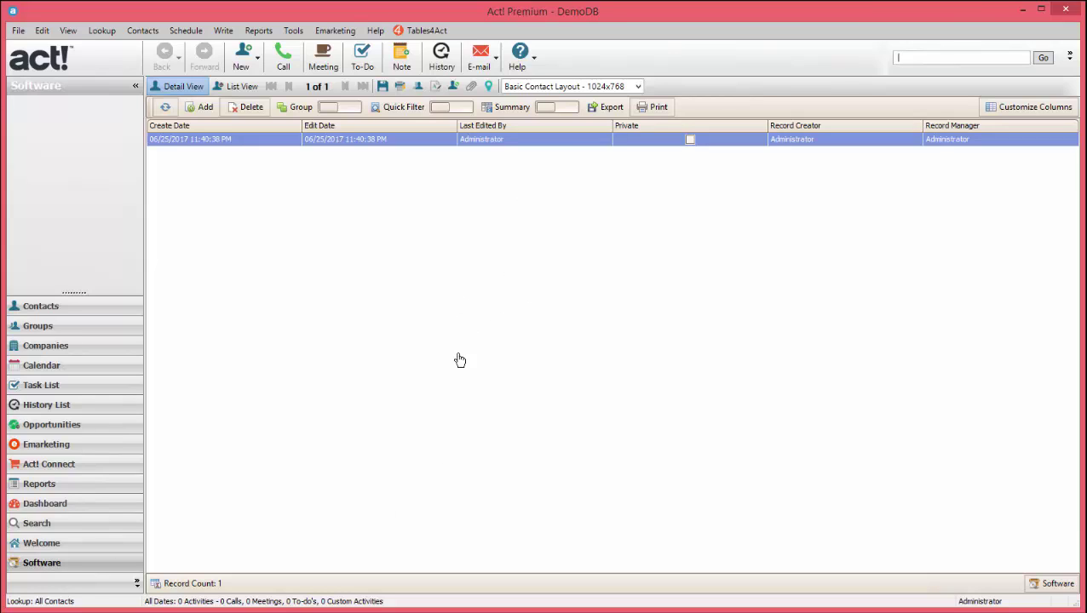
Duplicate the current contact and name the copy 'New Contact'.
click(114, 310)
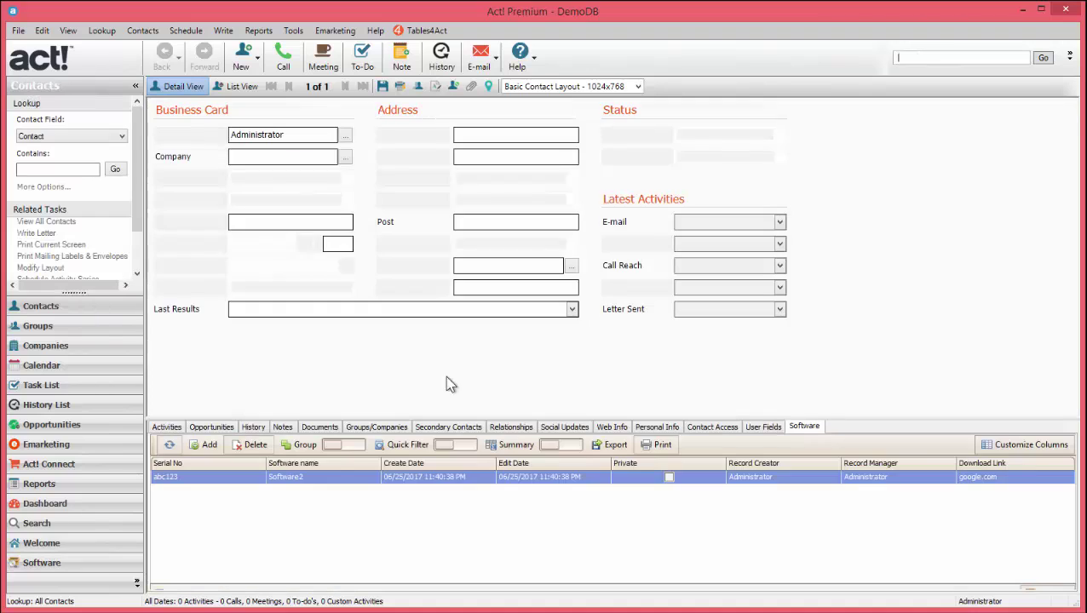
right_click(347, 344)
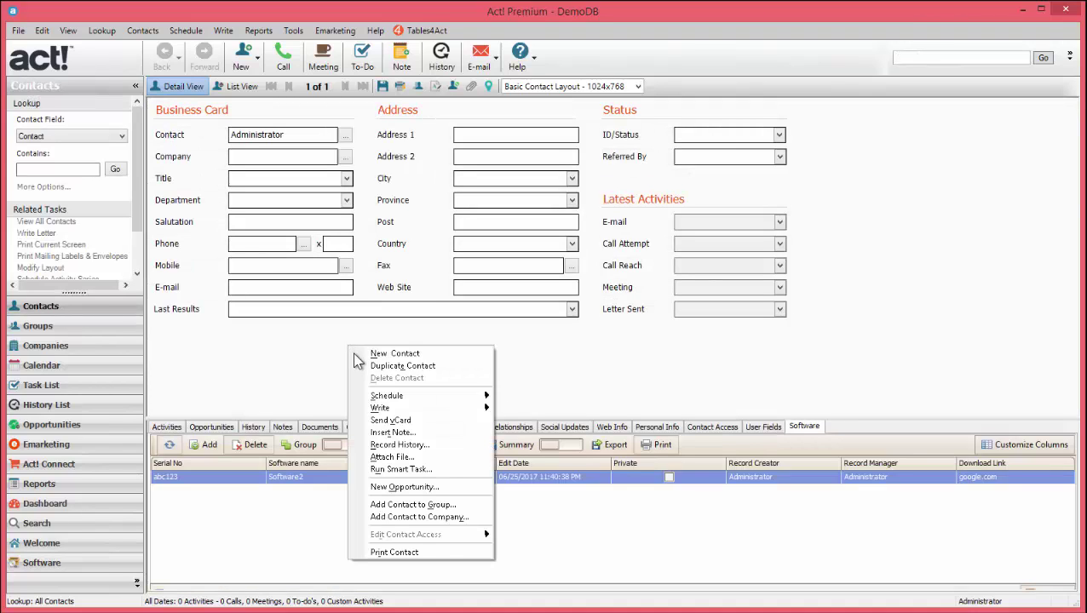
click(406, 368)
click(548, 388)
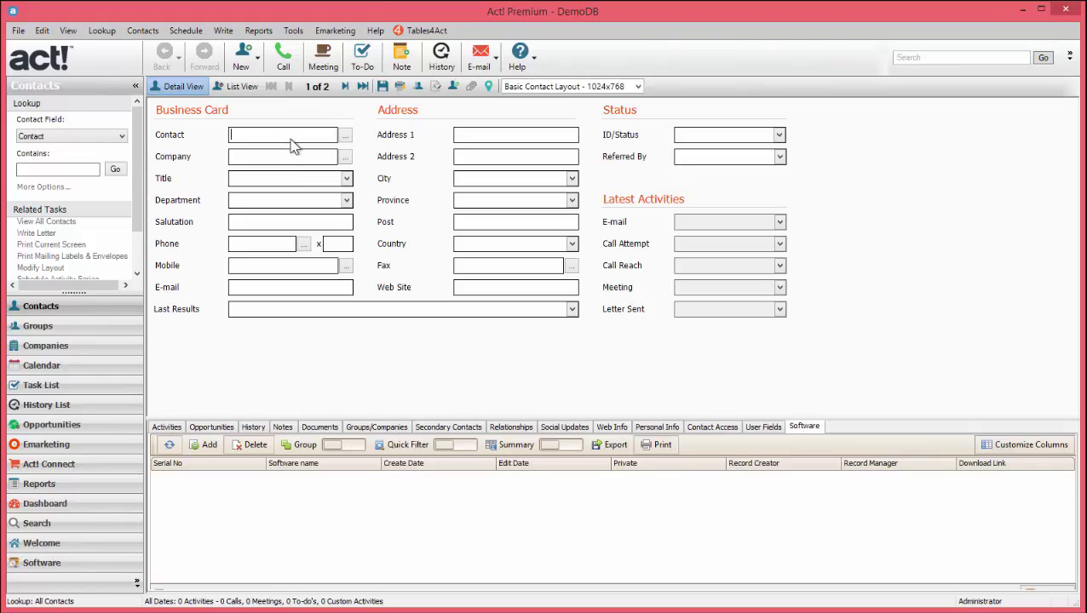
text(New Contact)
key(Return)
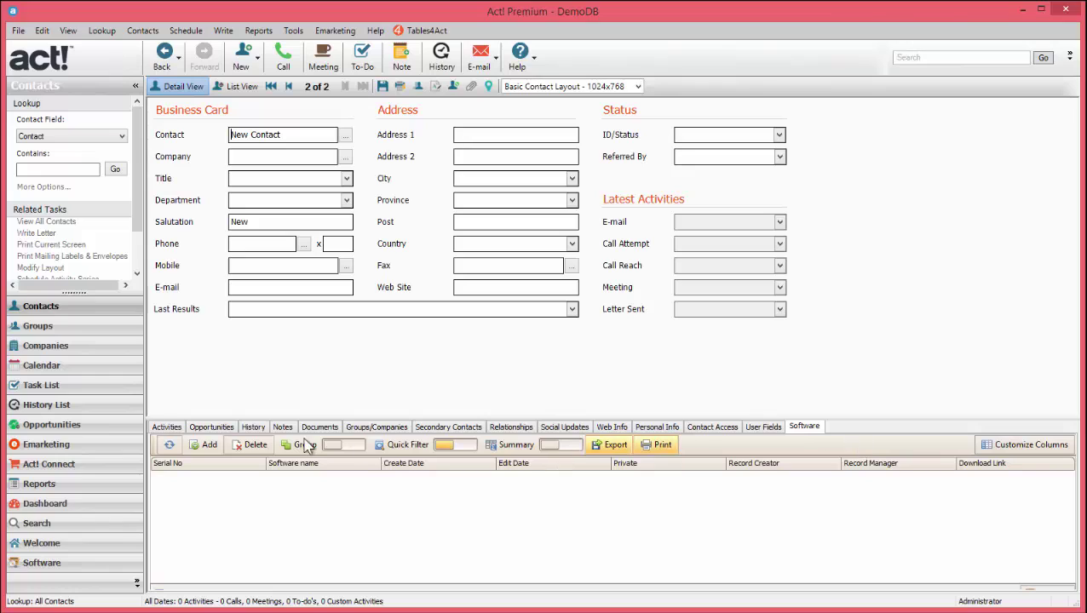
Add a Software1 record with download link microsoft.com to the new contact and save it.
click(207, 446)
click(450, 144)
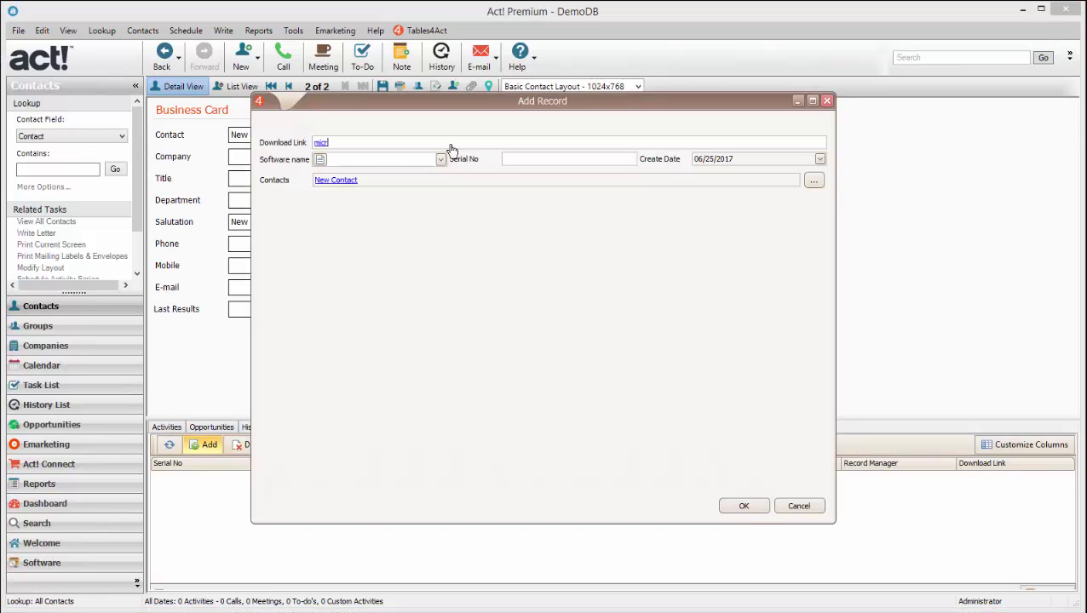
text(microsoft.com)
click(440, 159)
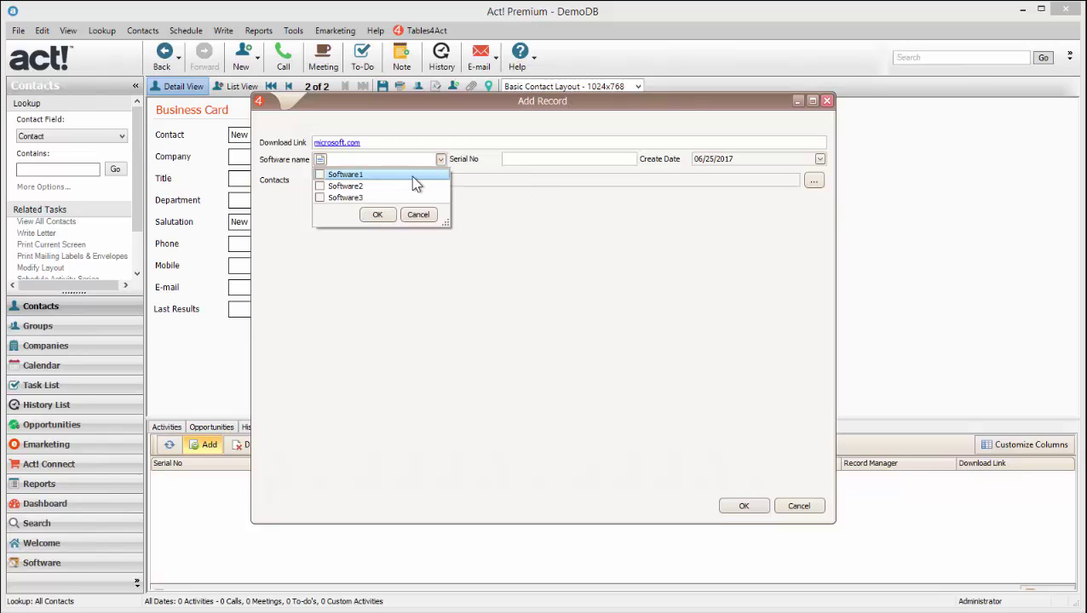
click(529, 160)
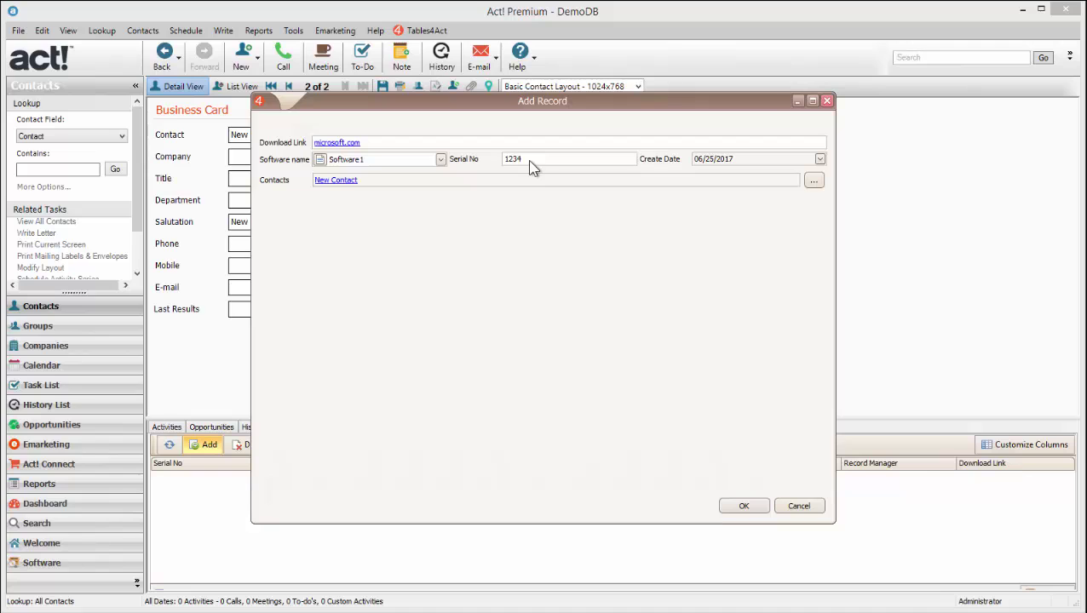
click(751, 506)
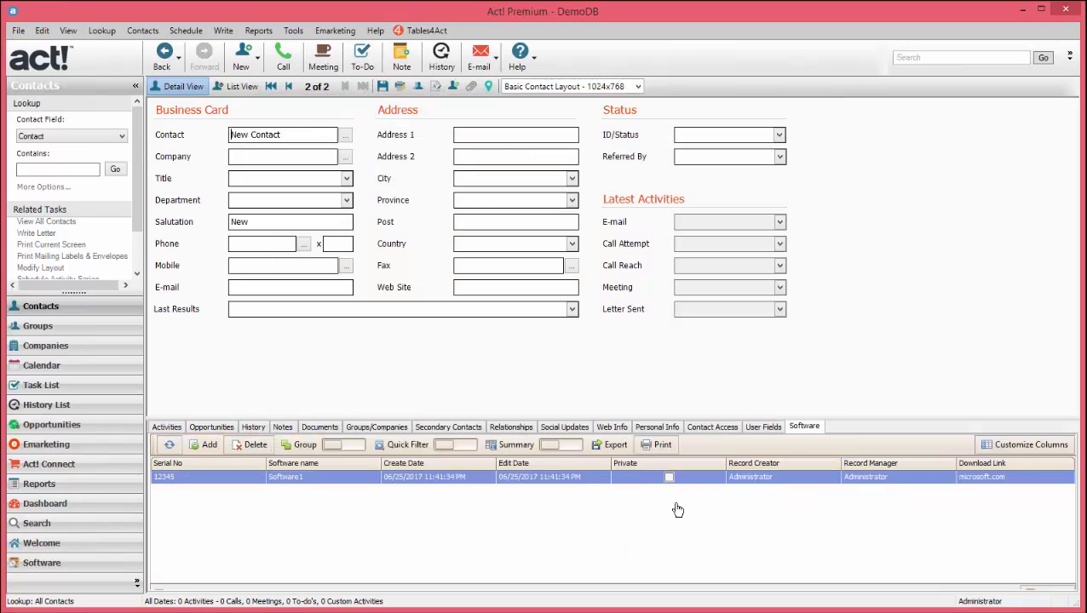
Return to Administrator, then refresh the Software list view to show both records and select the second.
click(675, 480)
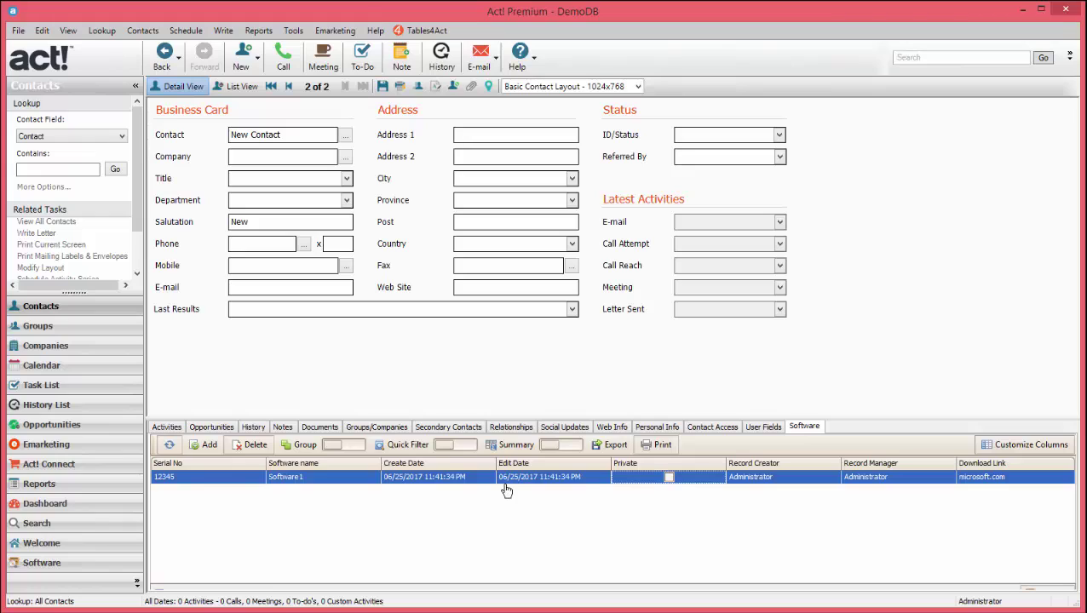
click(289, 87)
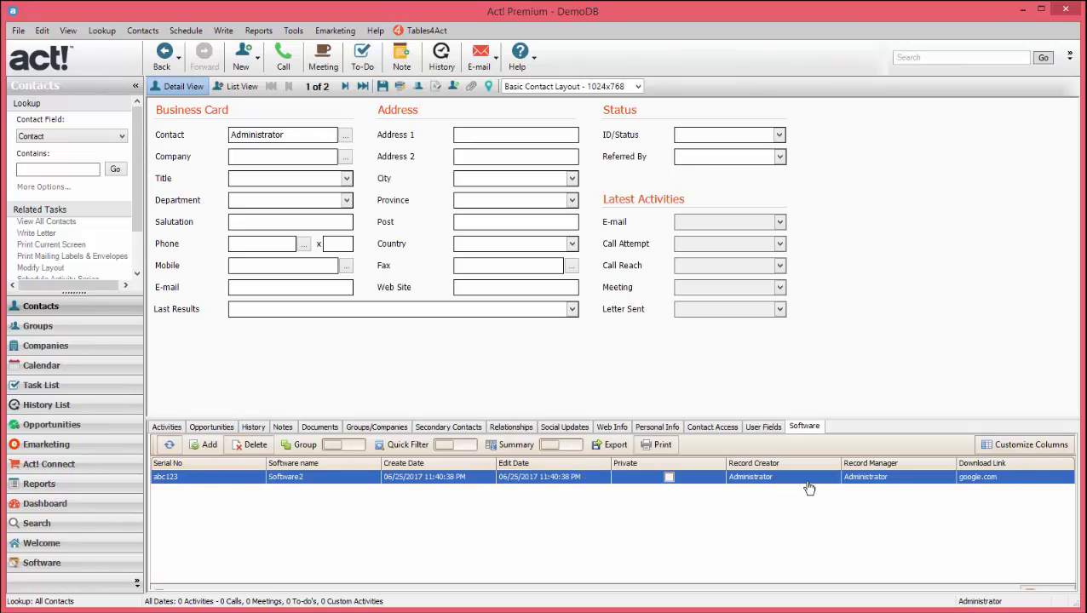
click(53, 565)
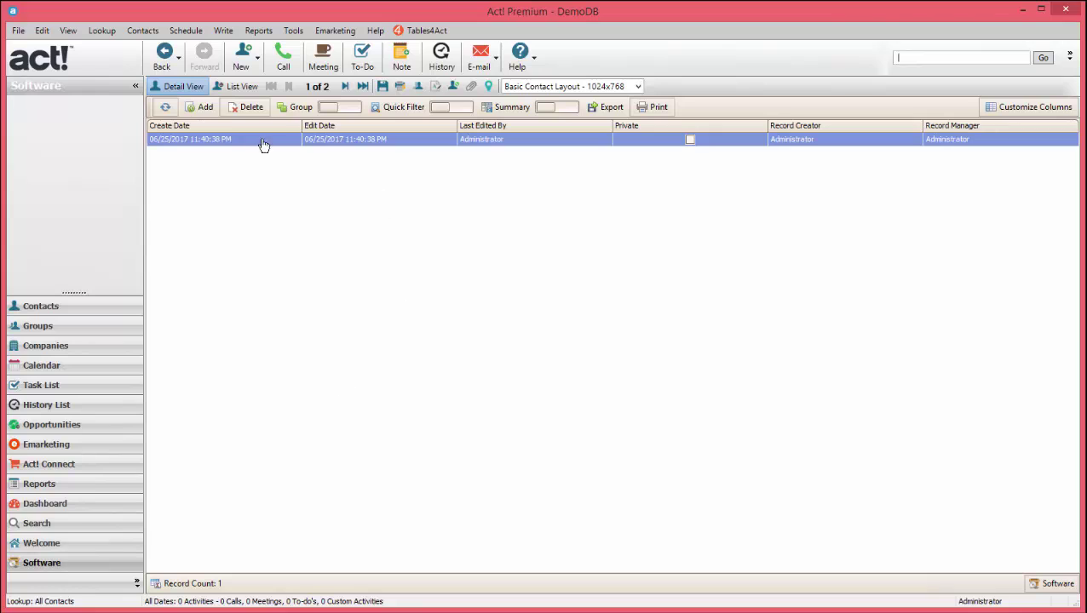
click(167, 107)
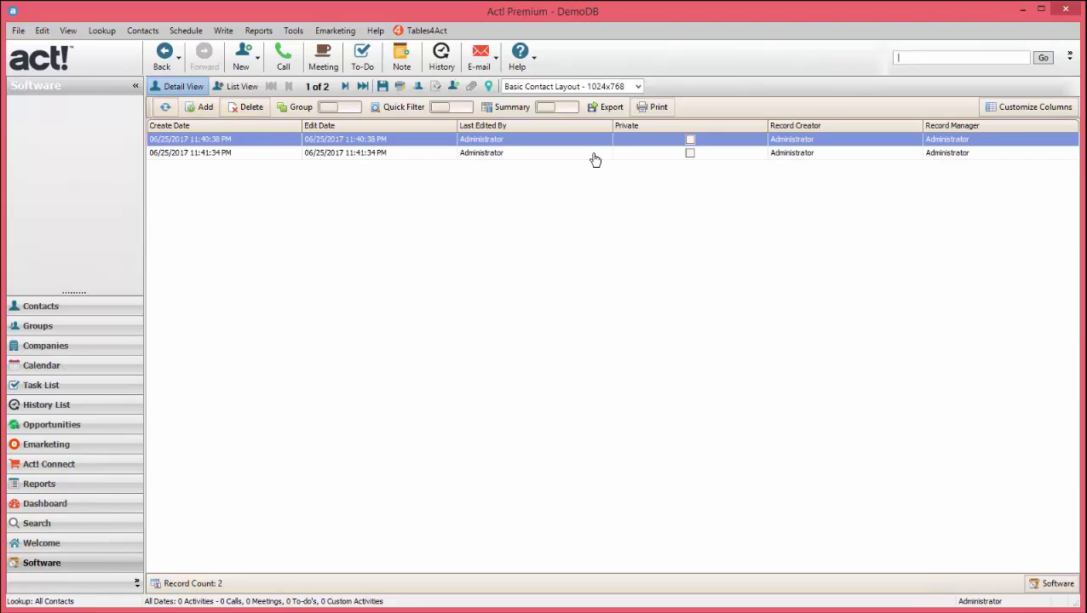
click(594, 155)
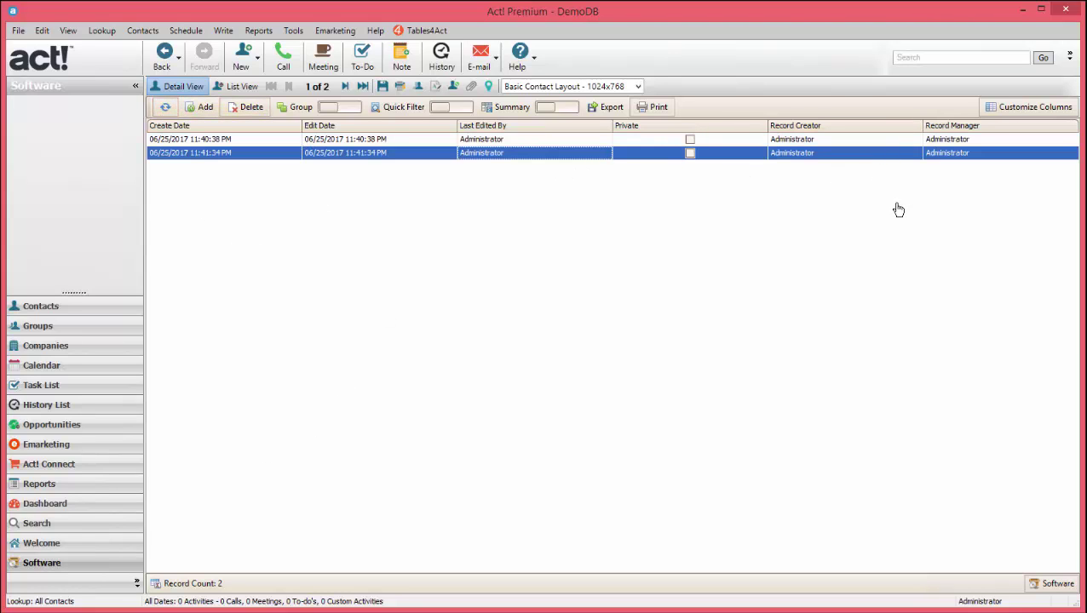